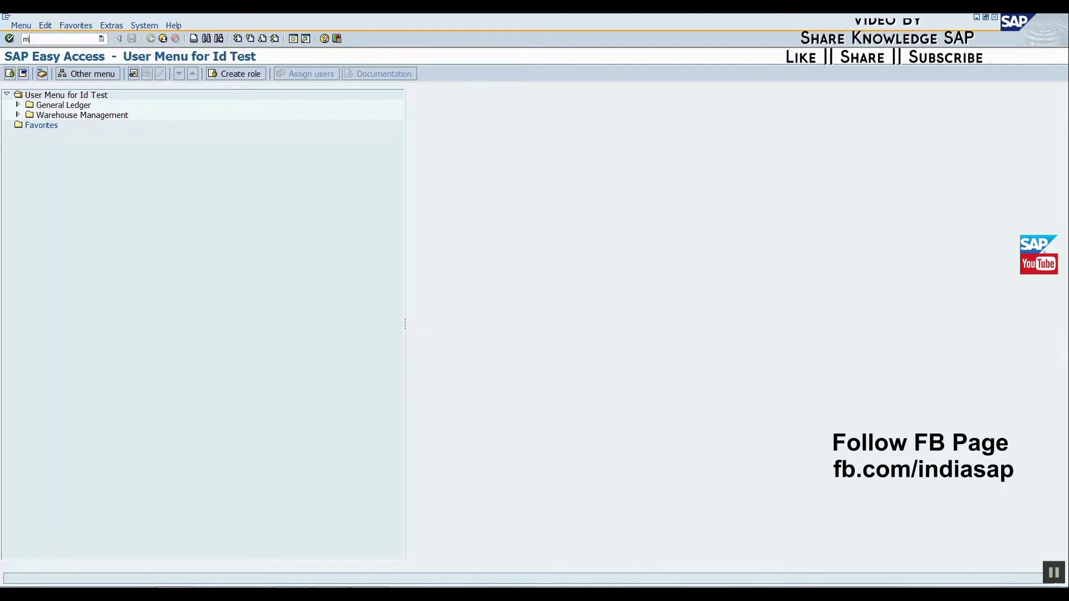
Run ME2N and list purchasing documents with document dates 01.01.2018 to 29.01.2018
text(e2n)
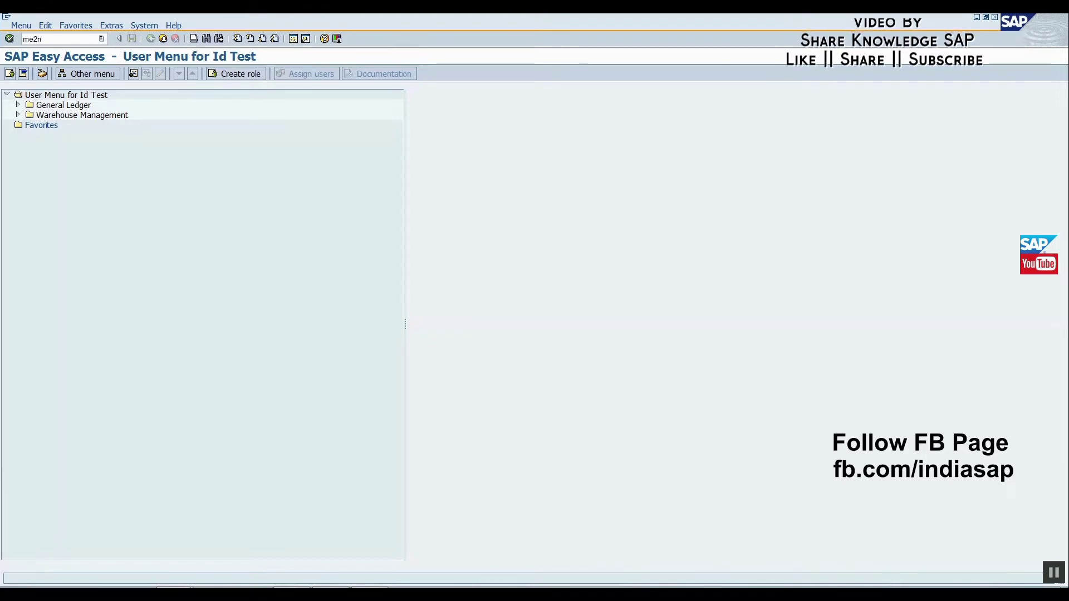
key(Return)
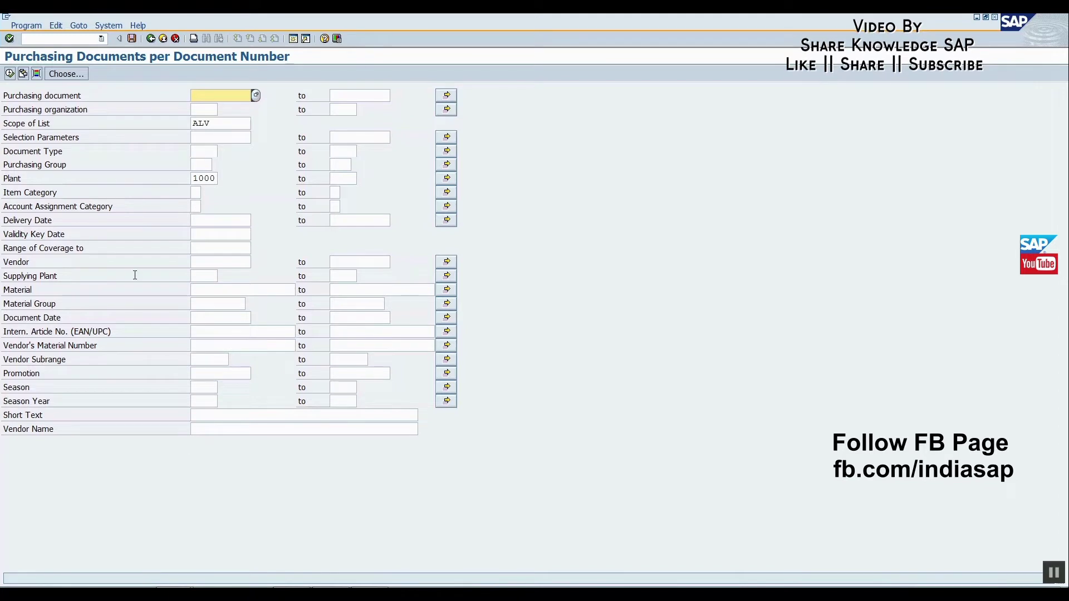
click(207, 318)
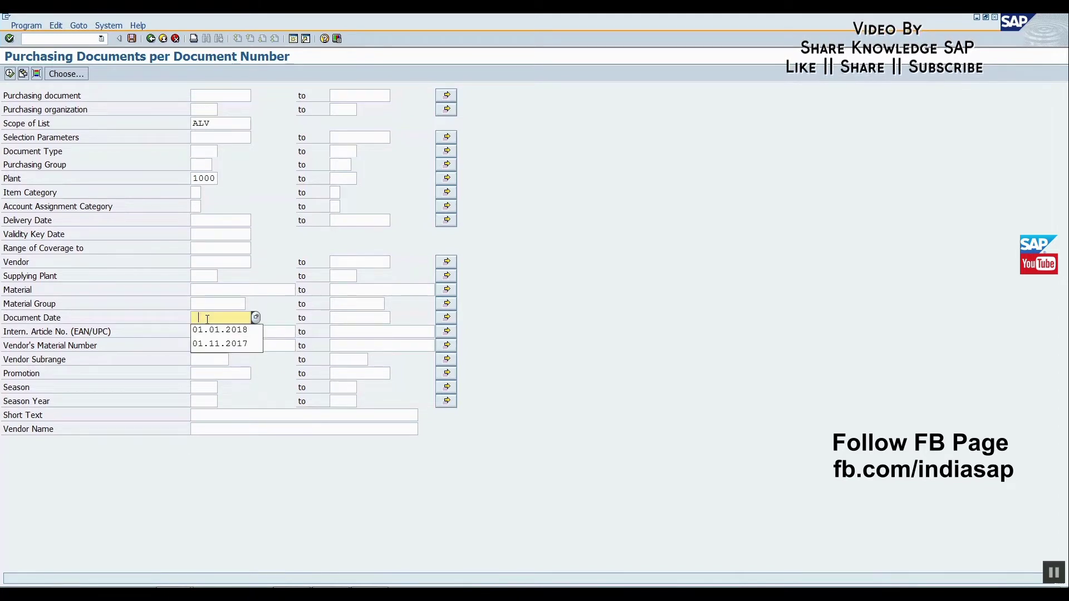
click(234, 329)
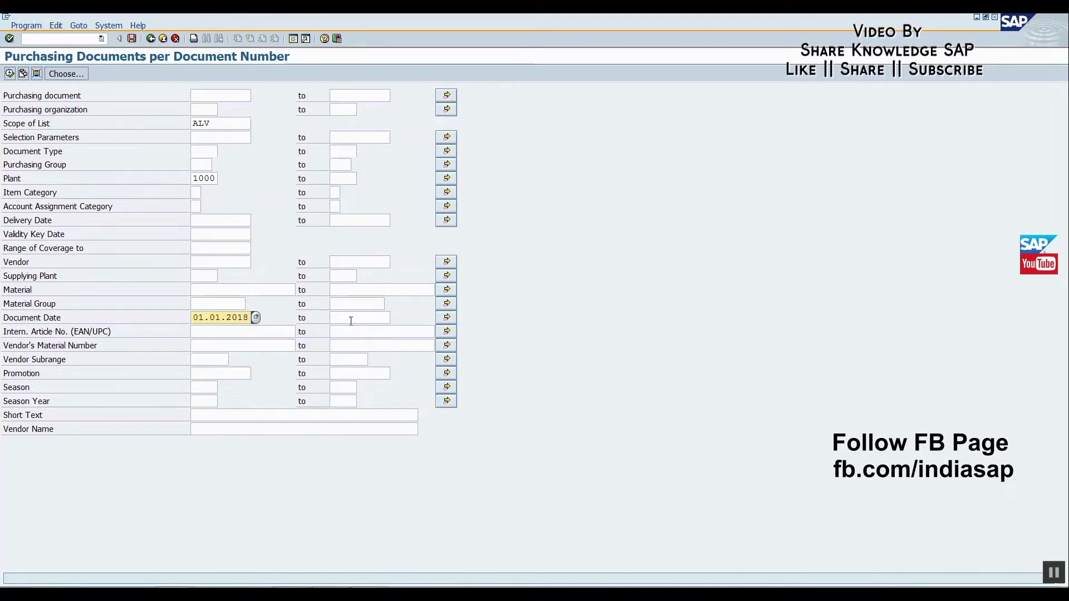
click(351, 321)
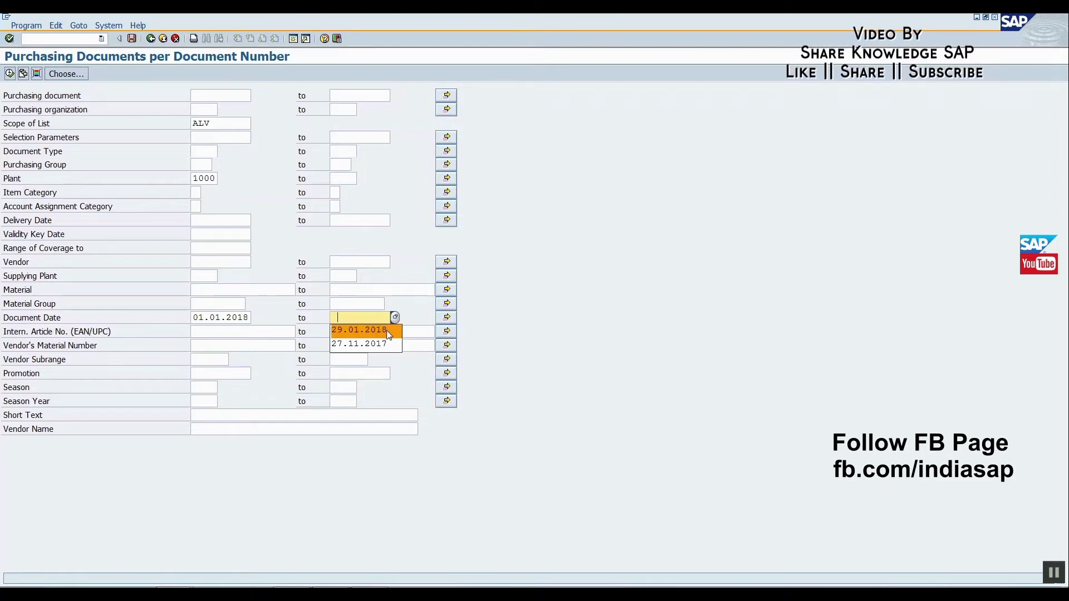
click(388, 332)
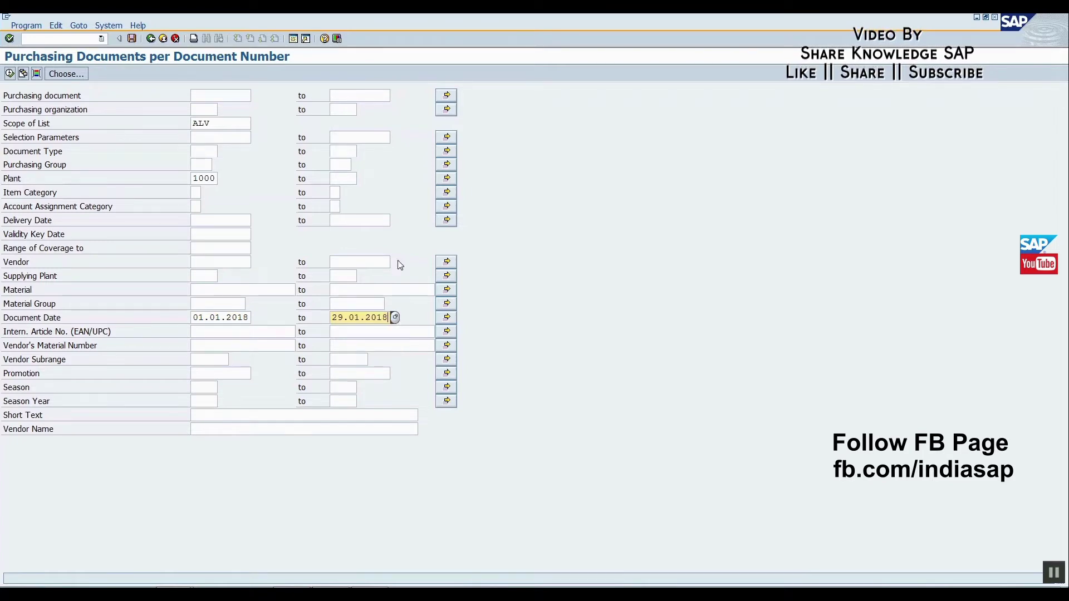
click(9, 78)
Scroll through the purchasing list and start a Local File export to get the format dialog
click(133, 323)
scroll(131, 321, down, 1)
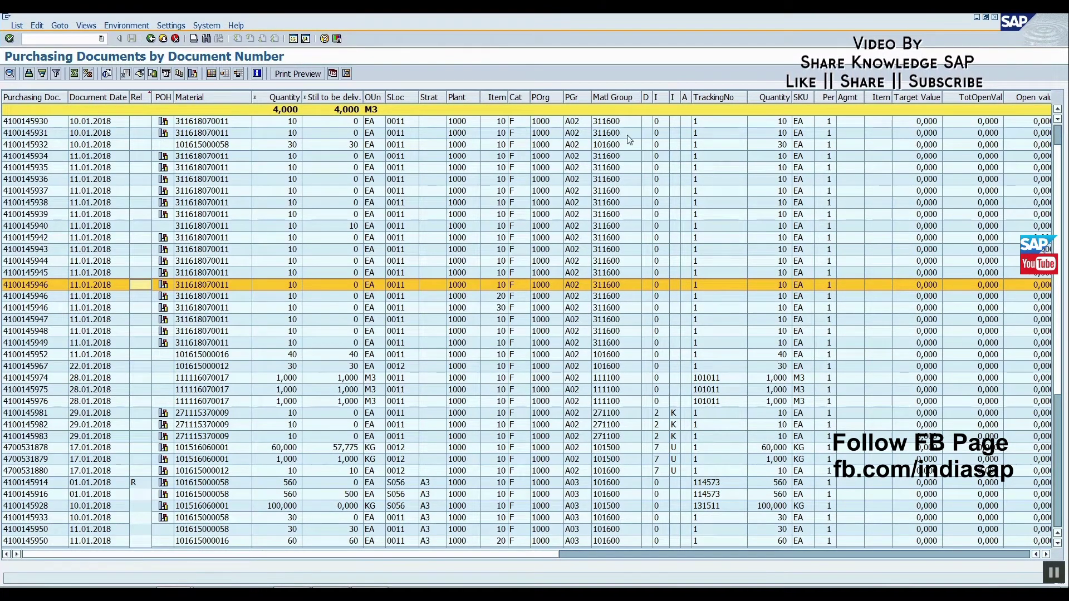
scroll(337, 298, down, 5)
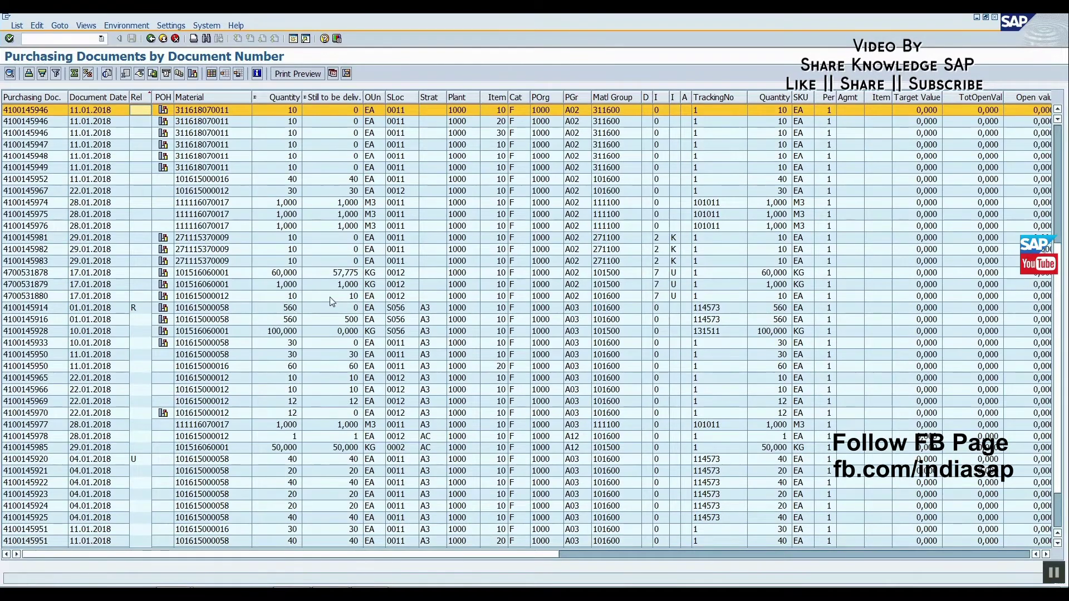
scroll(332, 301, up, 6)
scroll(330, 297, down, 1)
scroll(469, 296, down, 3)
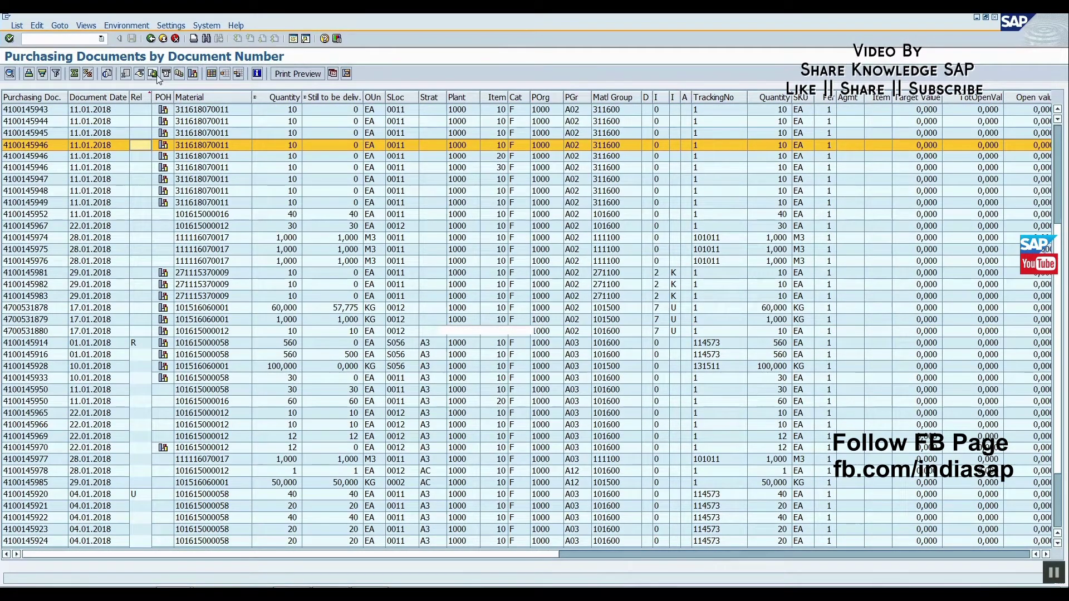
click(153, 74)
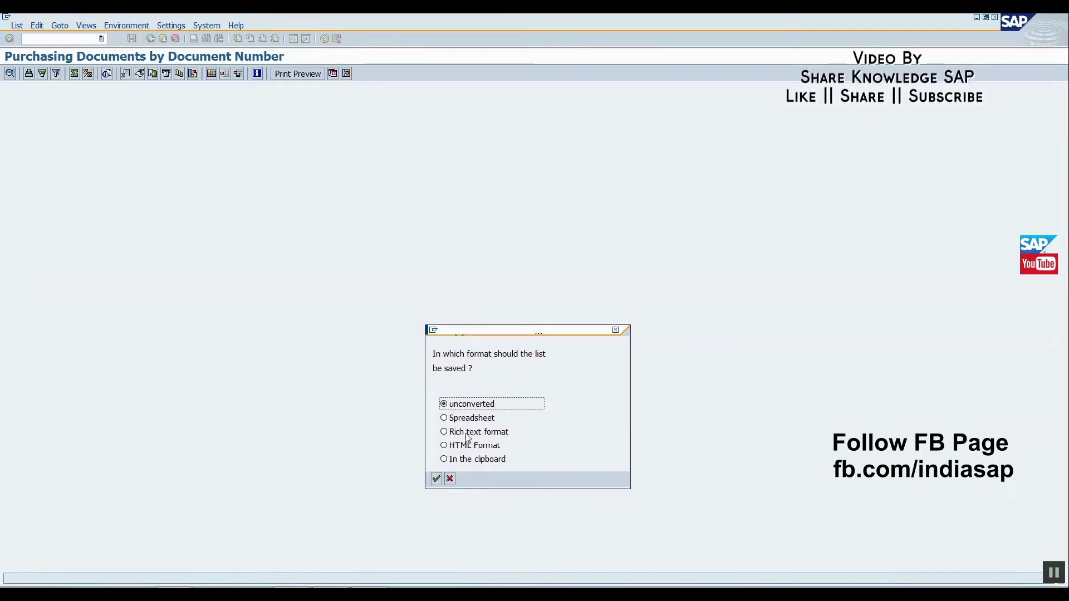
Cancel the format choice, export the list via Spreadsheet, and cancel the export.MHTML save
click(450, 479)
click(17, 26)
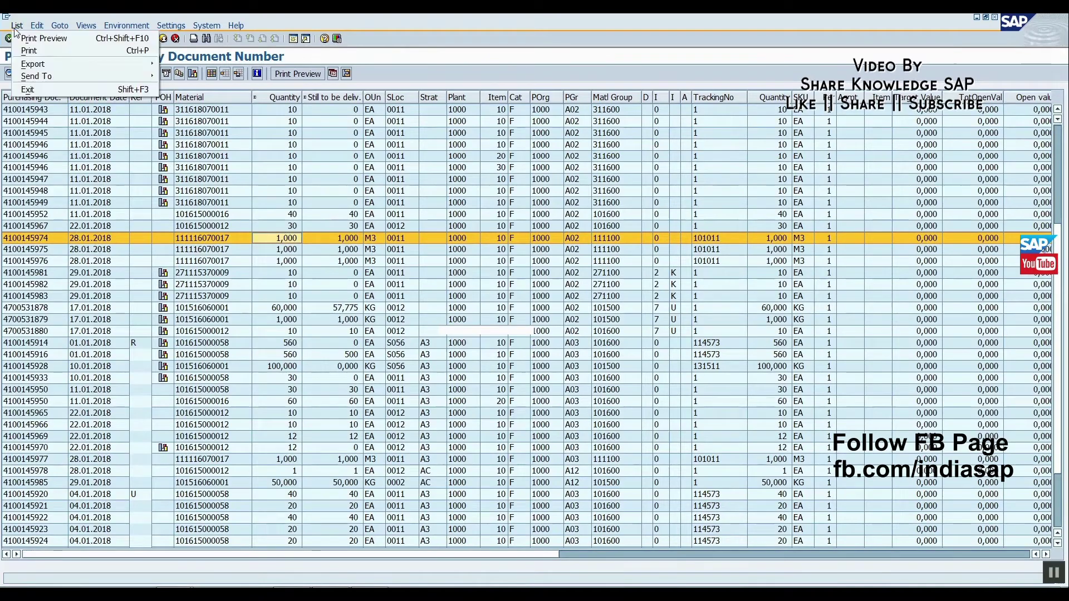
mouse_move(33, 63)
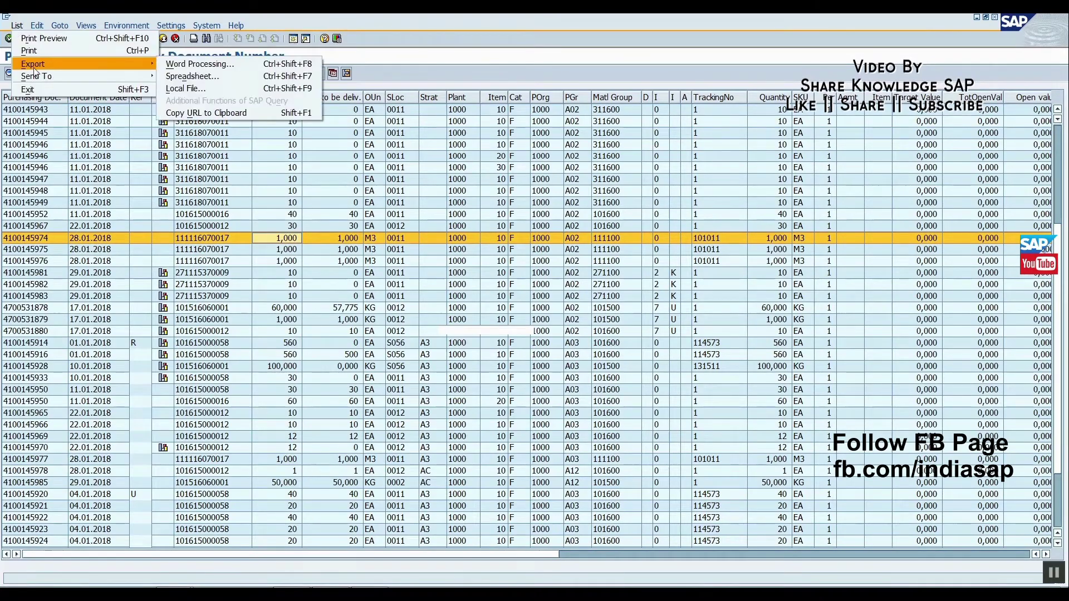
click(196, 76)
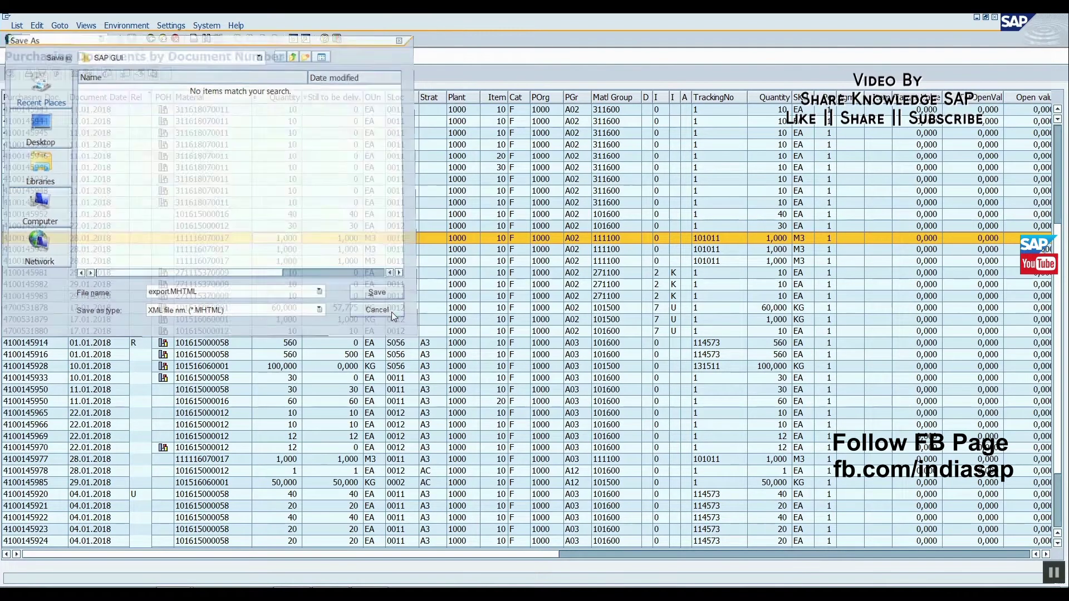
click(392, 312)
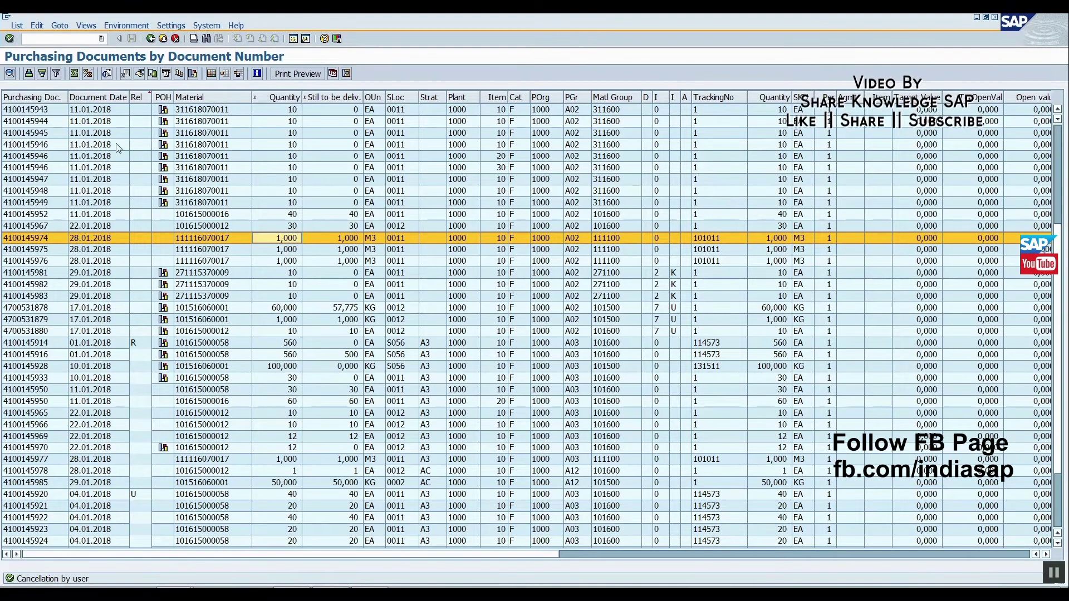
Scroll the screen and open a second system session
scroll(238, 126, down, 3)
scroll(217, 366, up, 2)
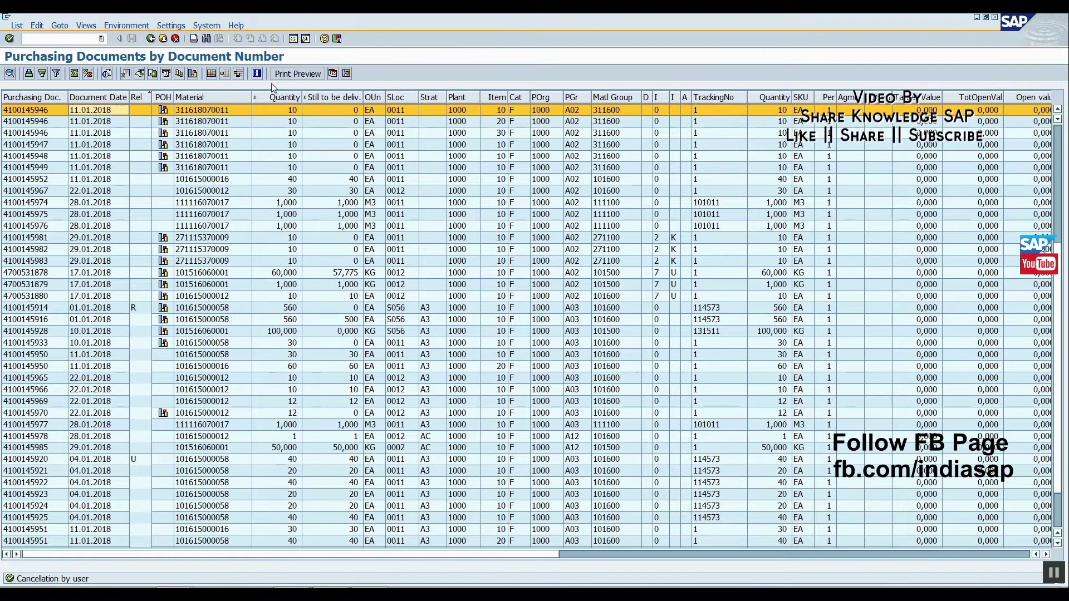
click(291, 40)
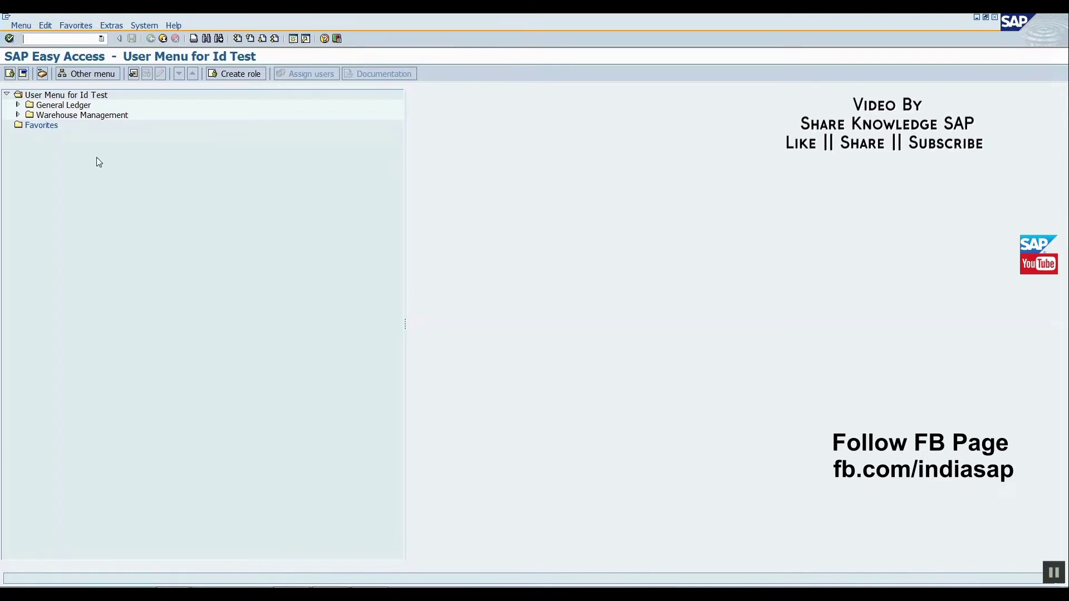
Run SE16 (correcting the mistyped se12) and open table SALV_CSQ_PARAMS's selection screen
text(se)
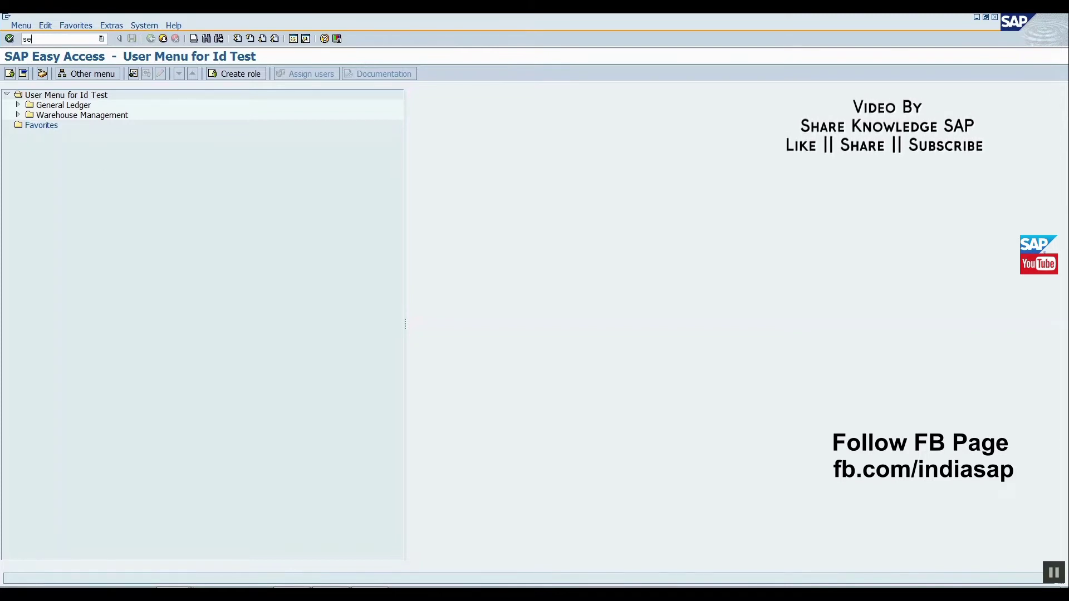
text(12)
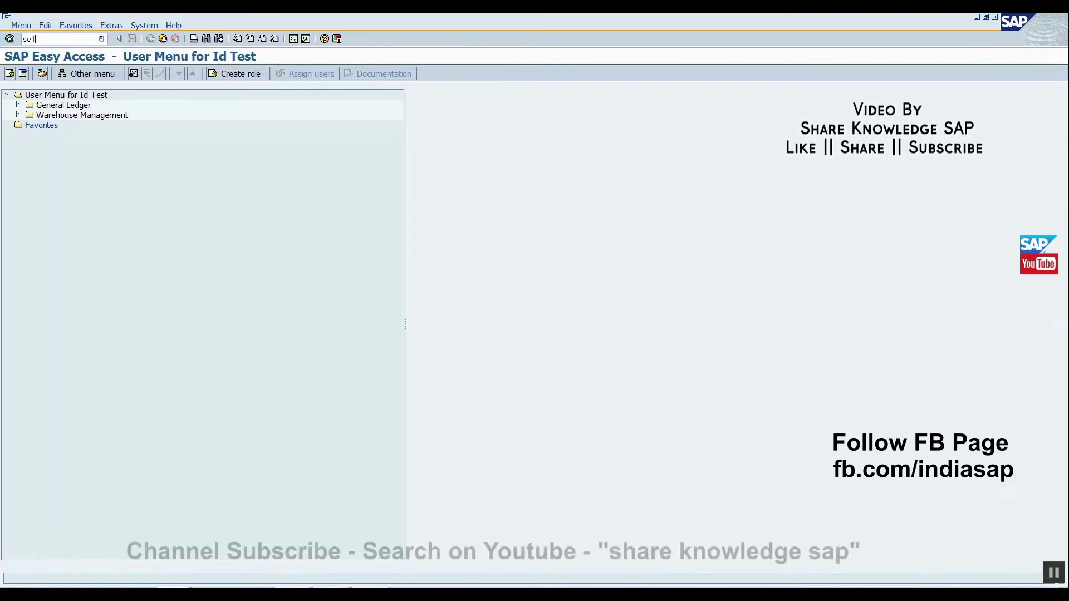
key(BackSpace)
text(6)
key(Return)
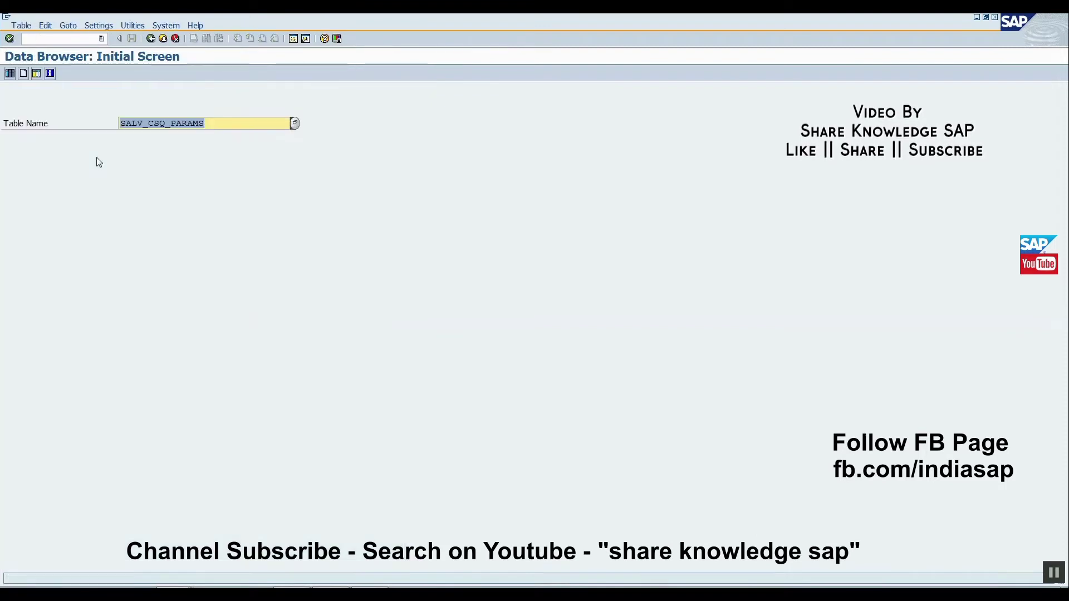
click(236, 123)
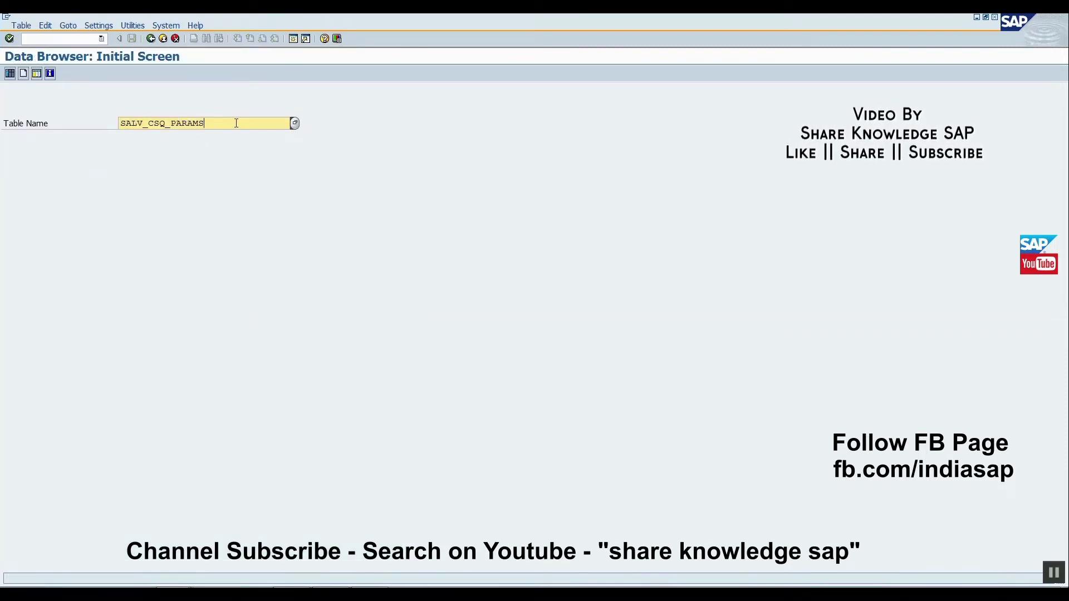
drag(236, 123, 119, 123)
click(119, 123)
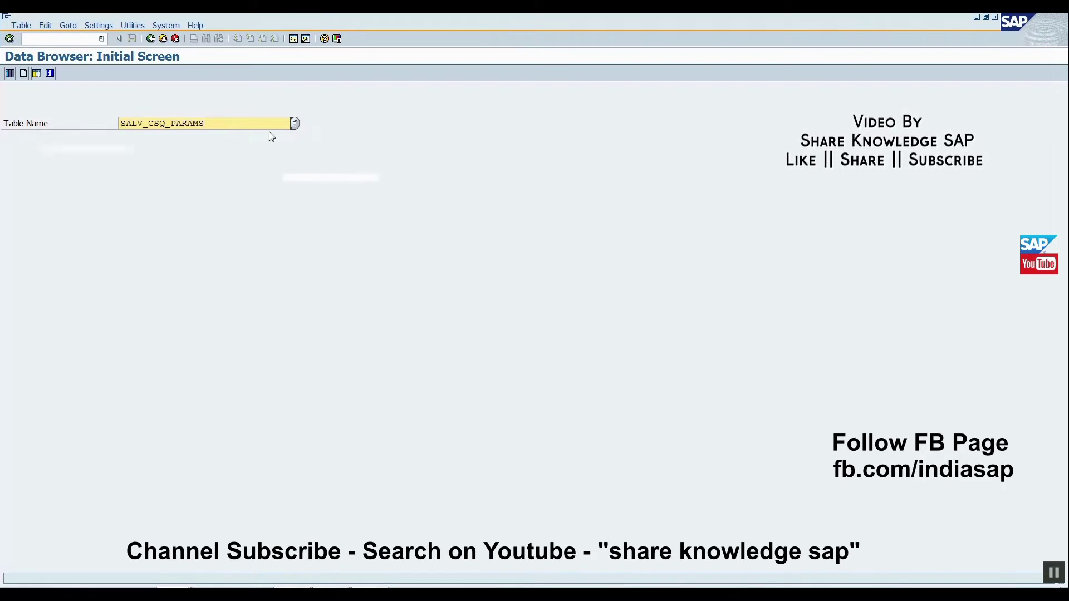
key(Return)
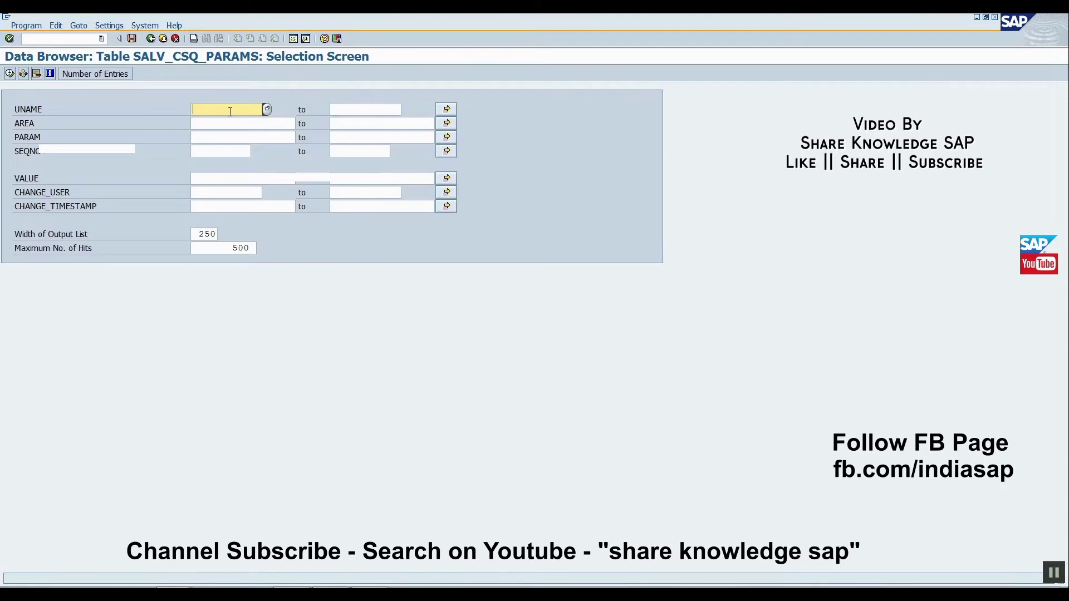
Filter SALV_CSQ_PARAMS by the logged-in user and list the single XML_TYPE_GUI_SWITCH entry
text(t)
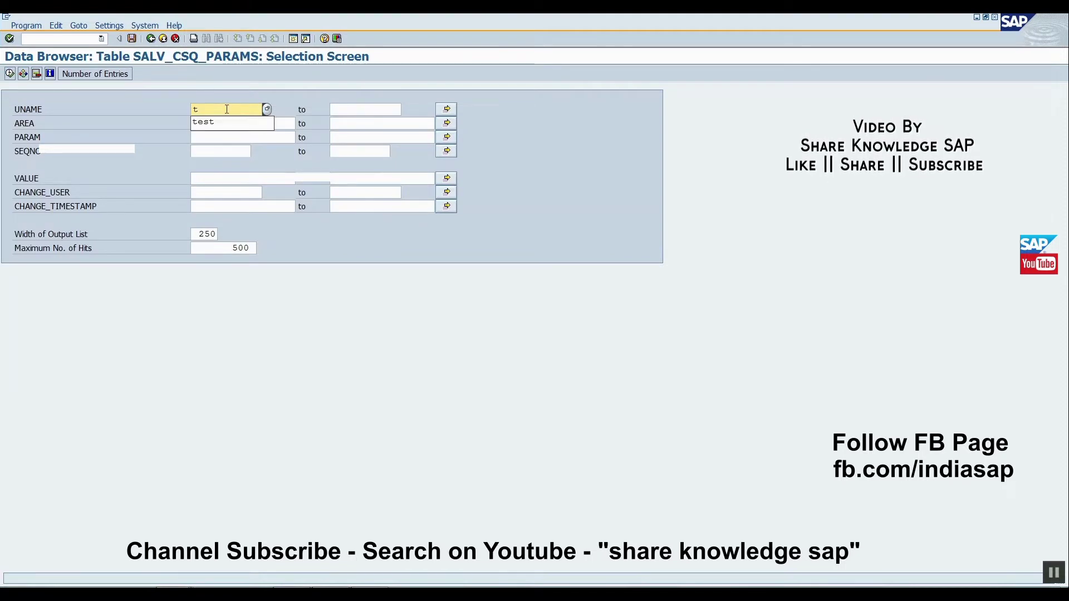
click(216, 122)
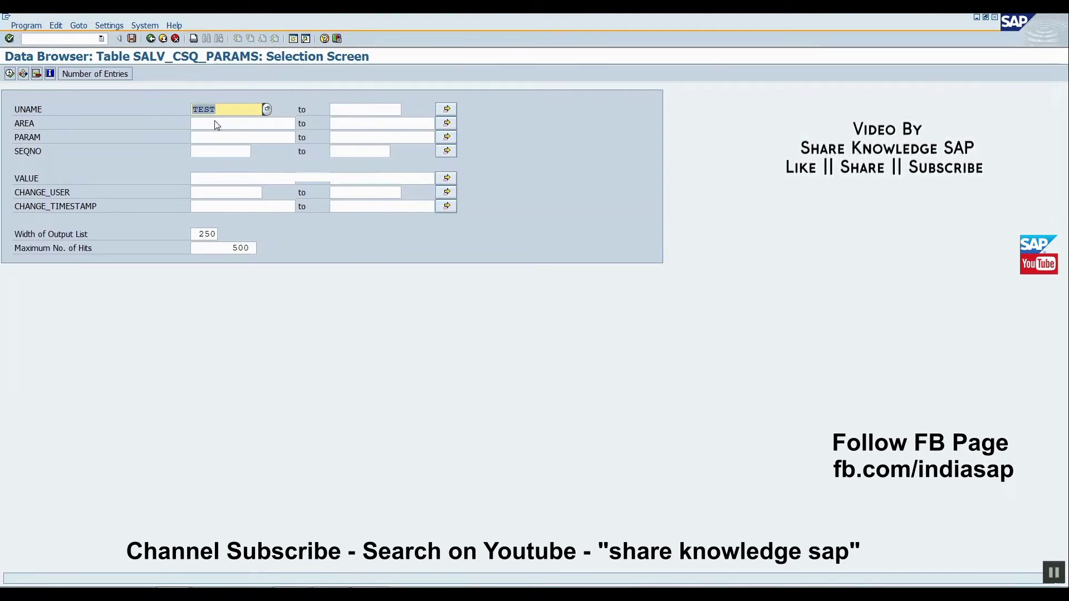
click(9, 74)
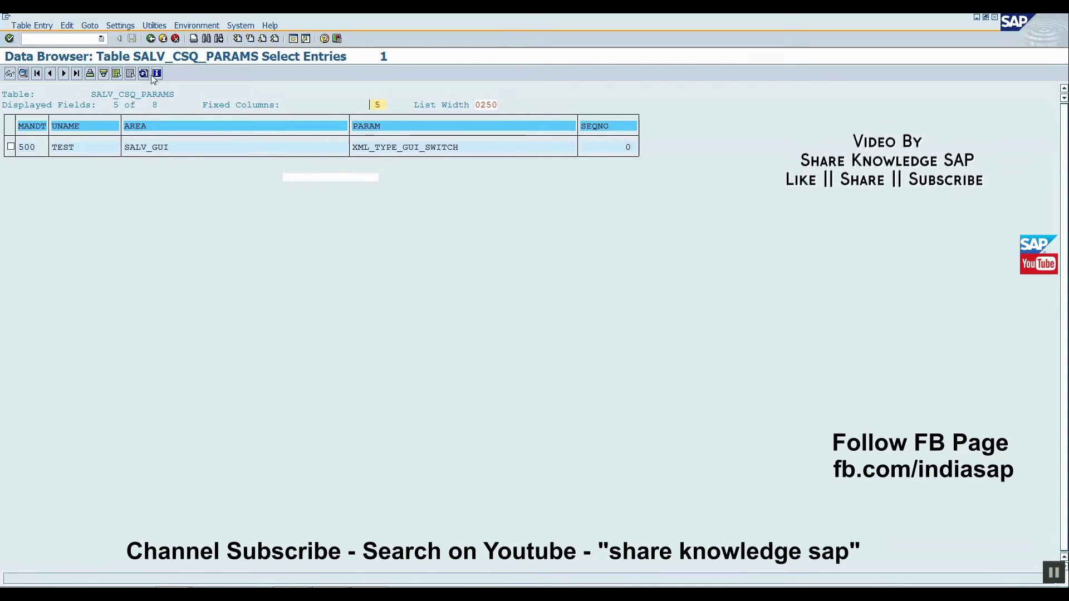
Go back three screens to the SAP Easy Access menu
click(151, 38)
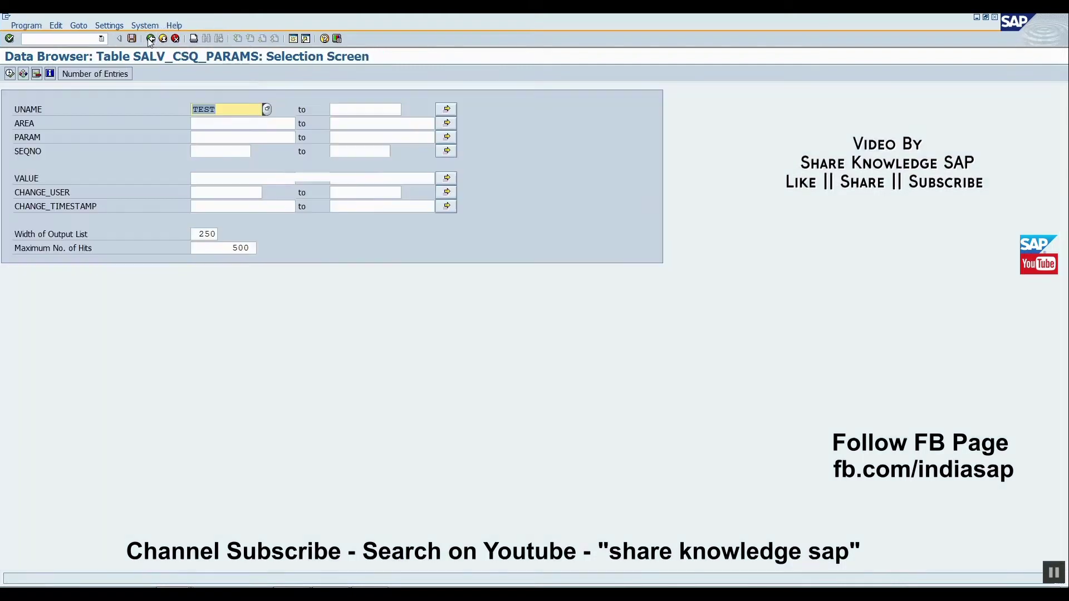
click(150, 38)
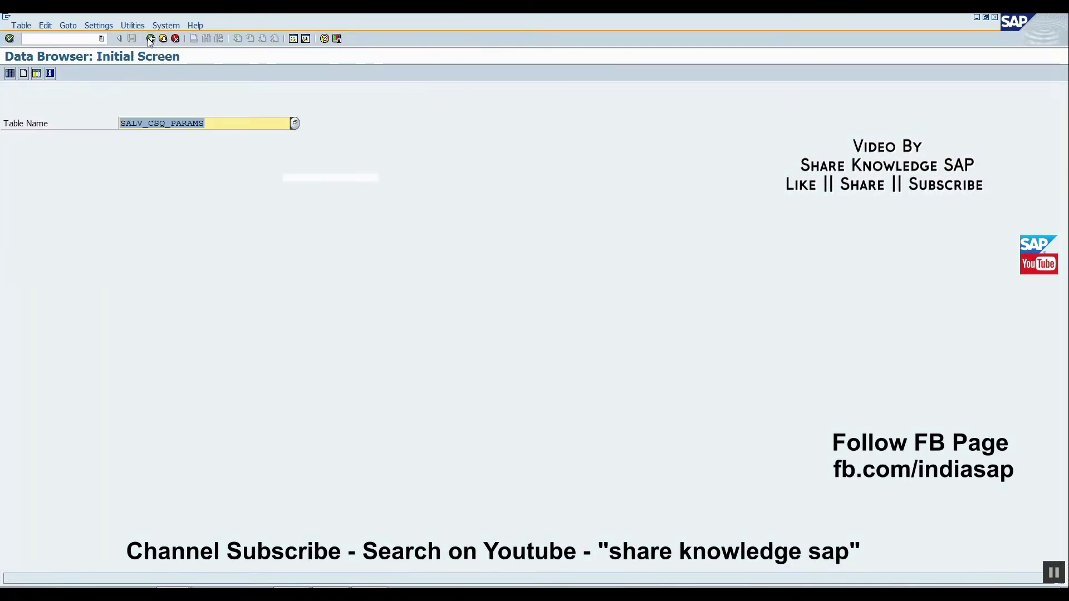
click(150, 38)
Run SA38 with program SALV_BS_ADMIN_MAINTAIN and choose User-Specific Settings for SAP GUI ALV
click(45, 25)
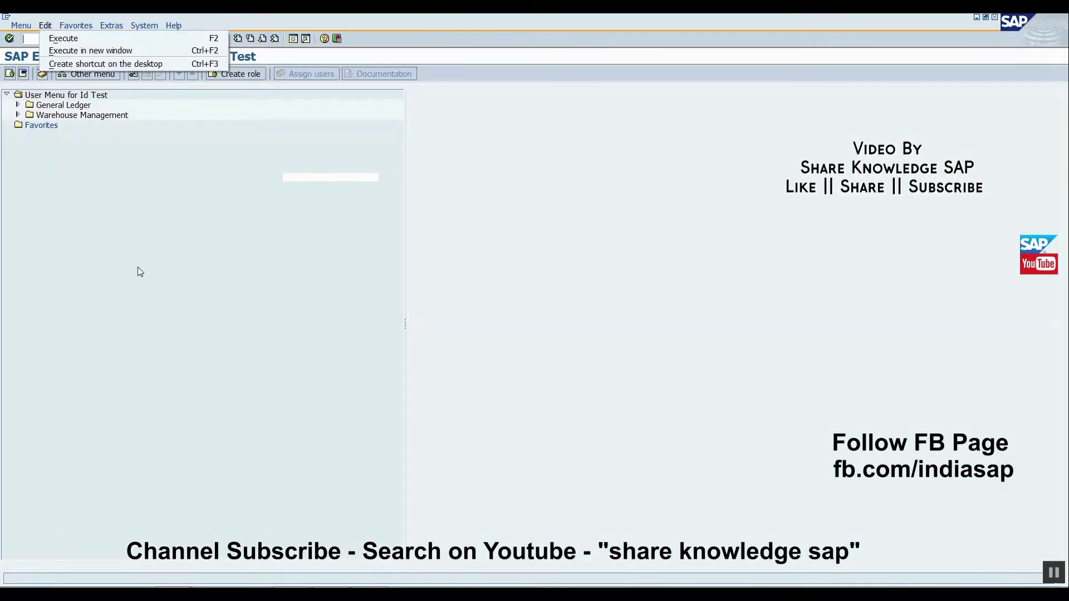
click(136, 270)
click(60, 38)
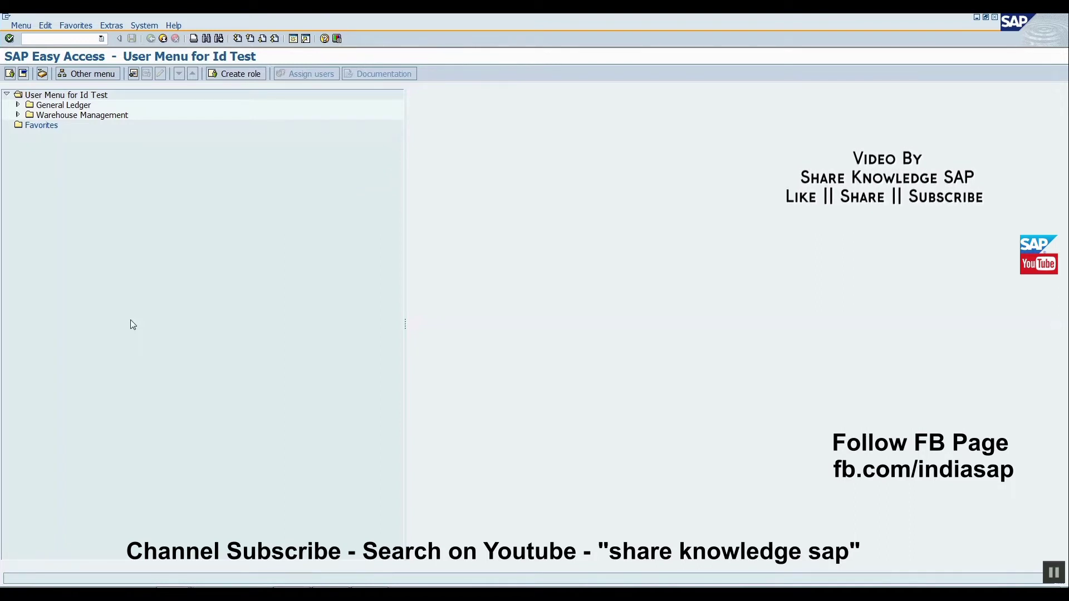
text(38)
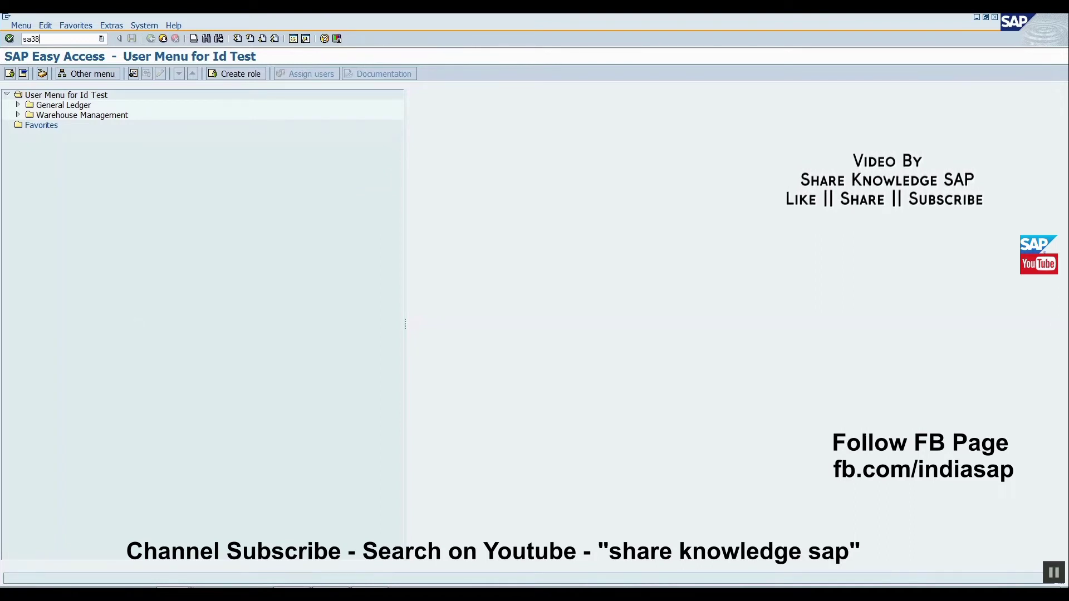
key(Return)
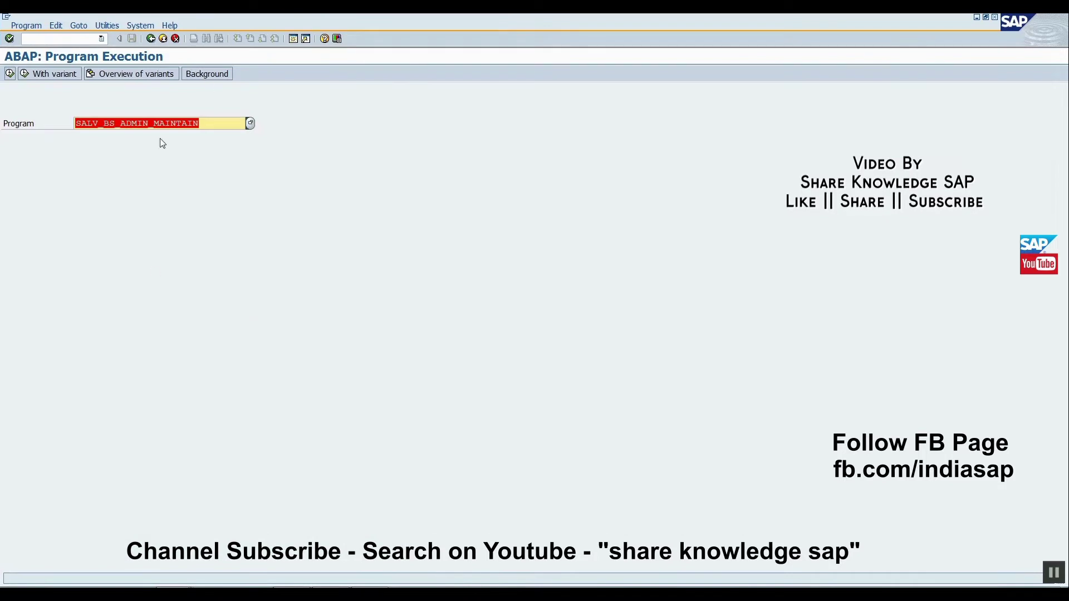
click(217, 123)
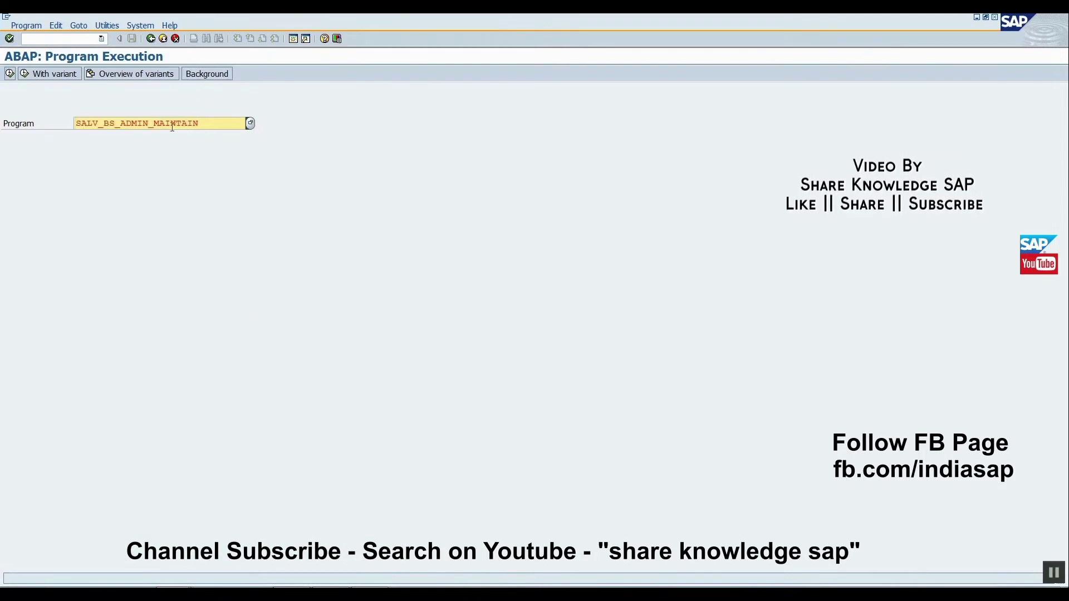
key(F8)
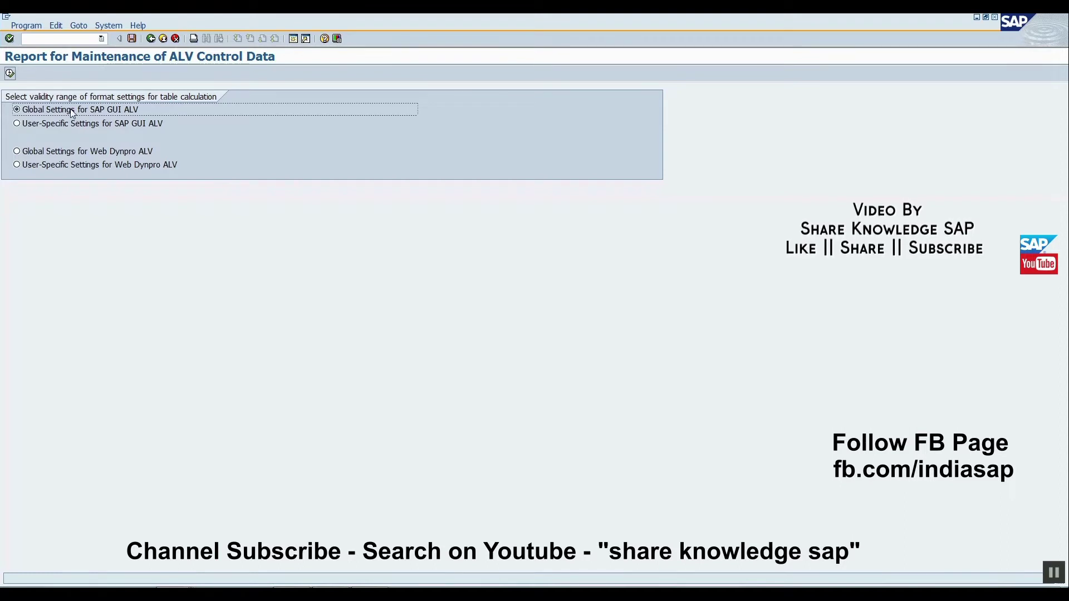
click(18, 125)
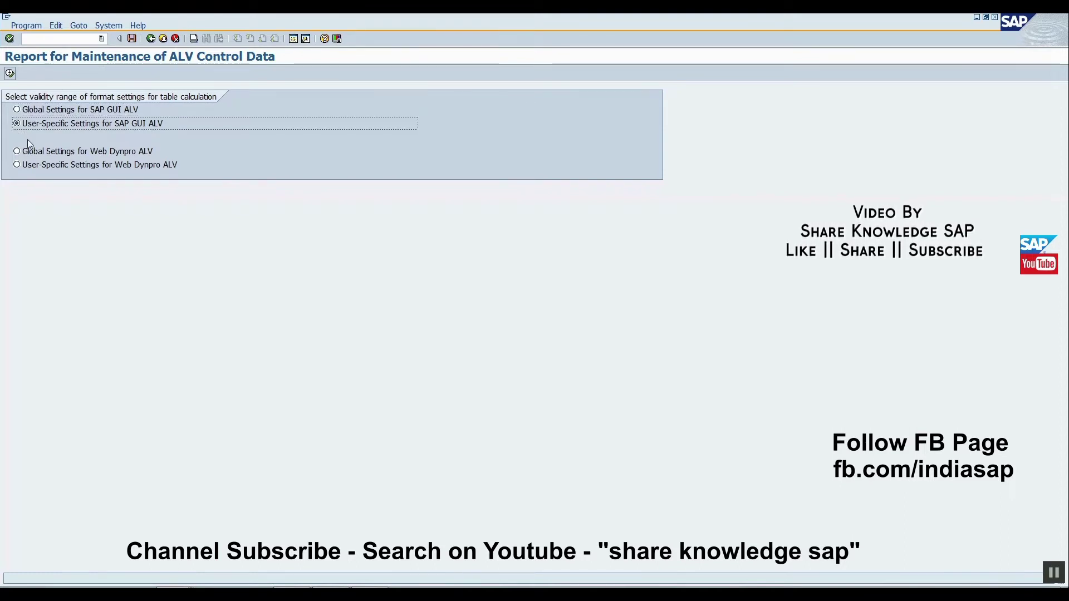
List user-specific ALV formats and open the TEST user's Excel (in MHTML Format) setting
click(10, 73)
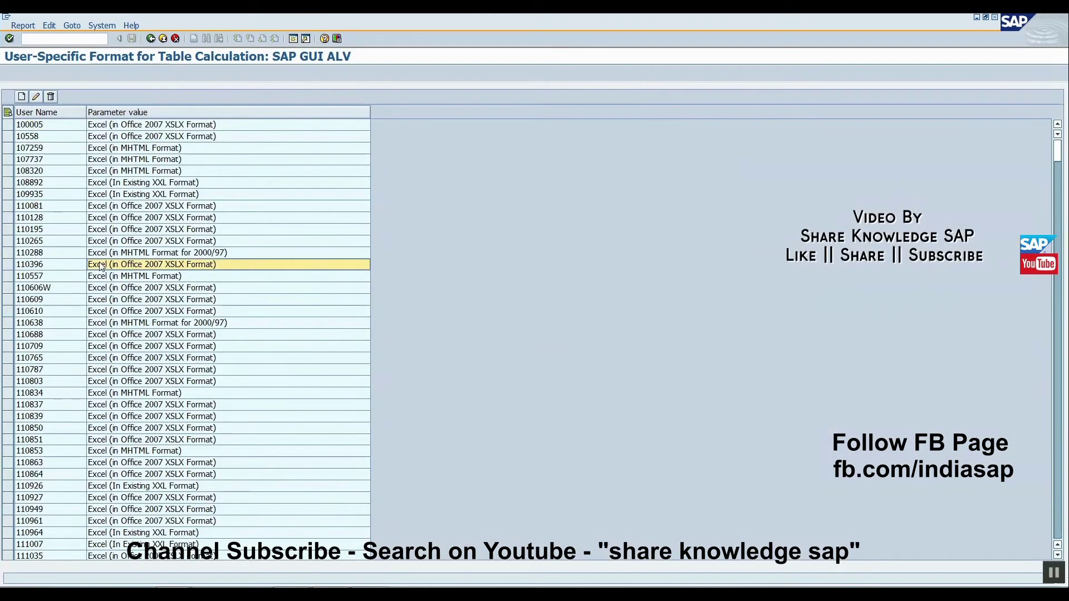
scroll(113, 261, down, 20)
scroll(113, 261, down, 20)
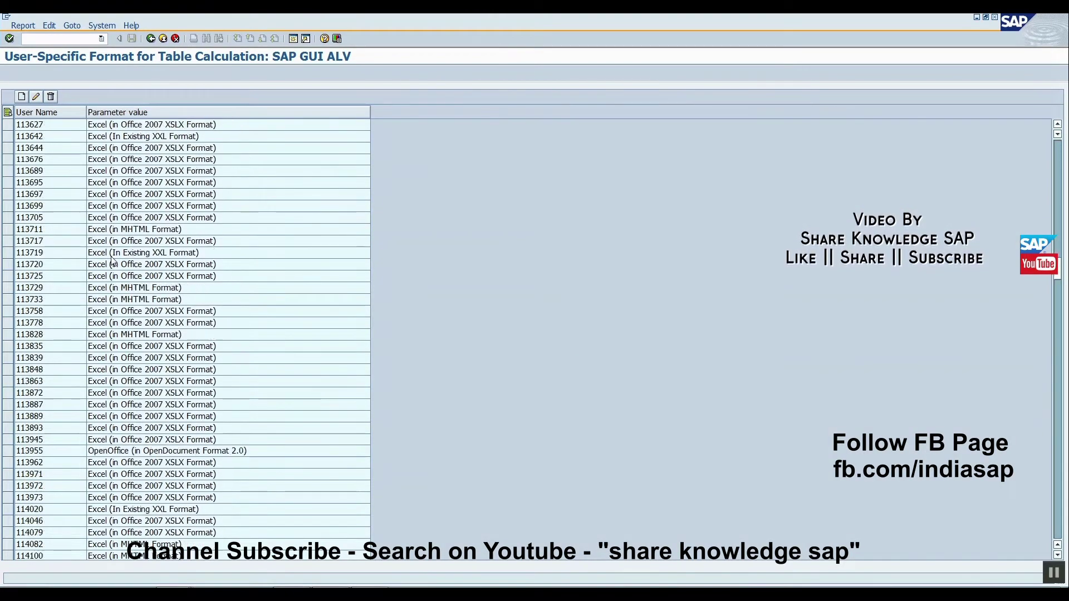
scroll(113, 260, down, 20)
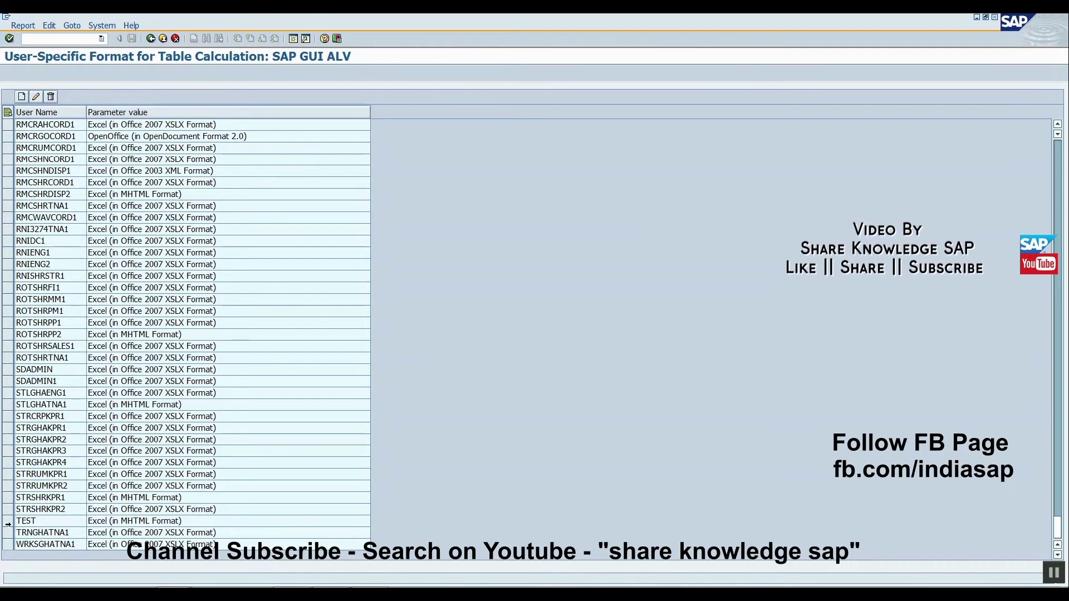
click(8, 522)
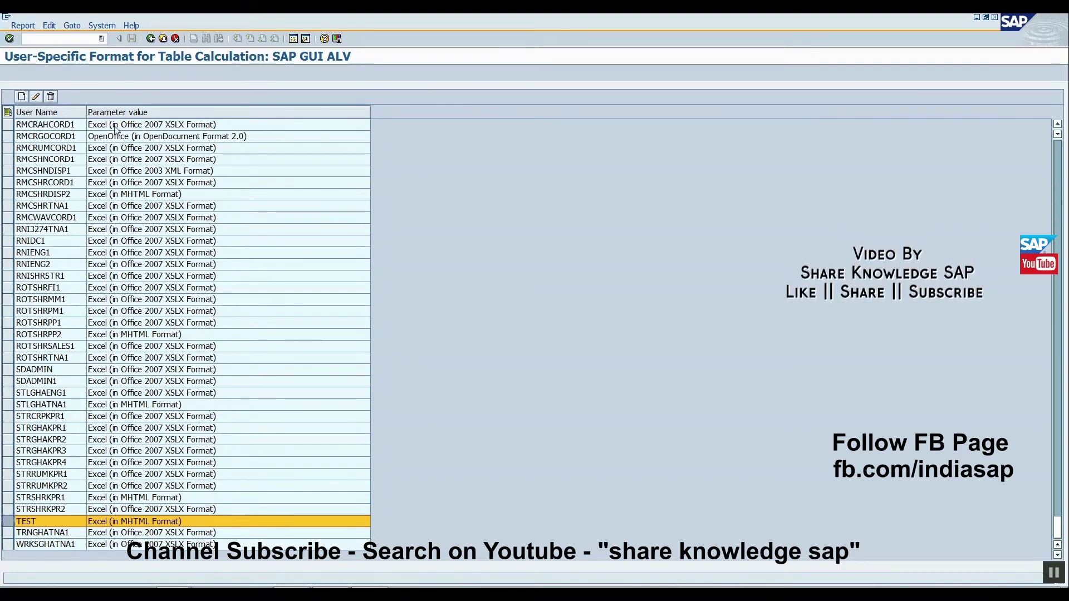
click(35, 97)
Leave the TEST format at 02 unchanged, then delete and confirm removal of that user setting
click(432, 235)
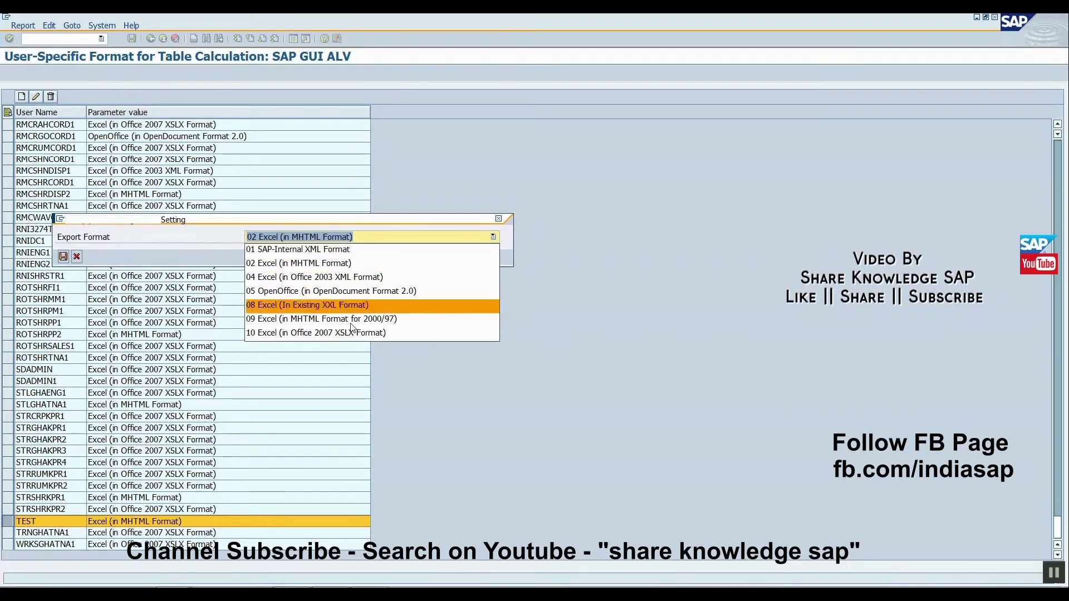
click(170, 245)
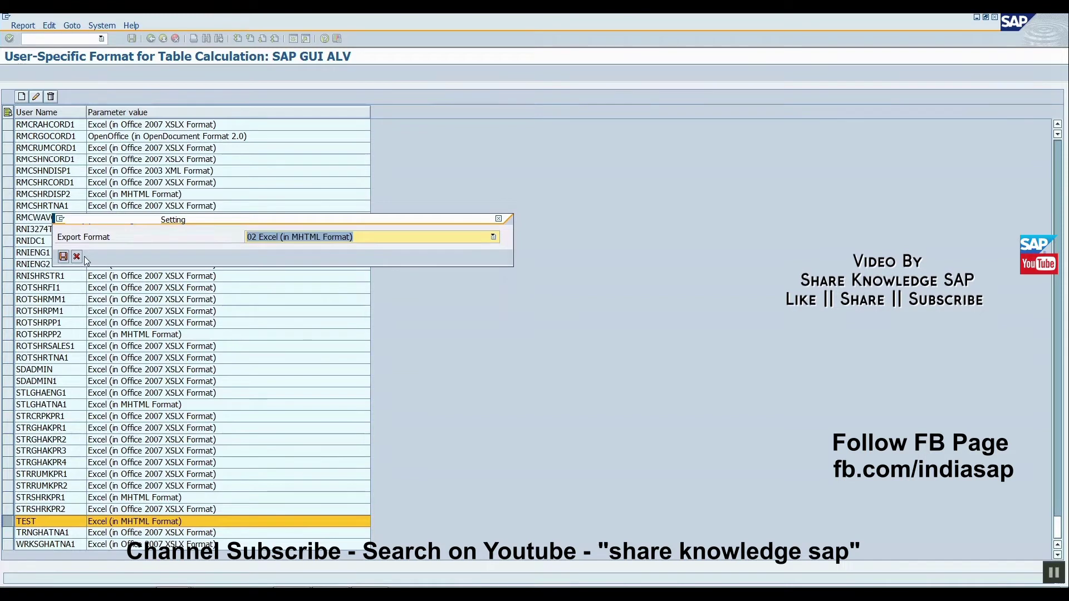
click(77, 256)
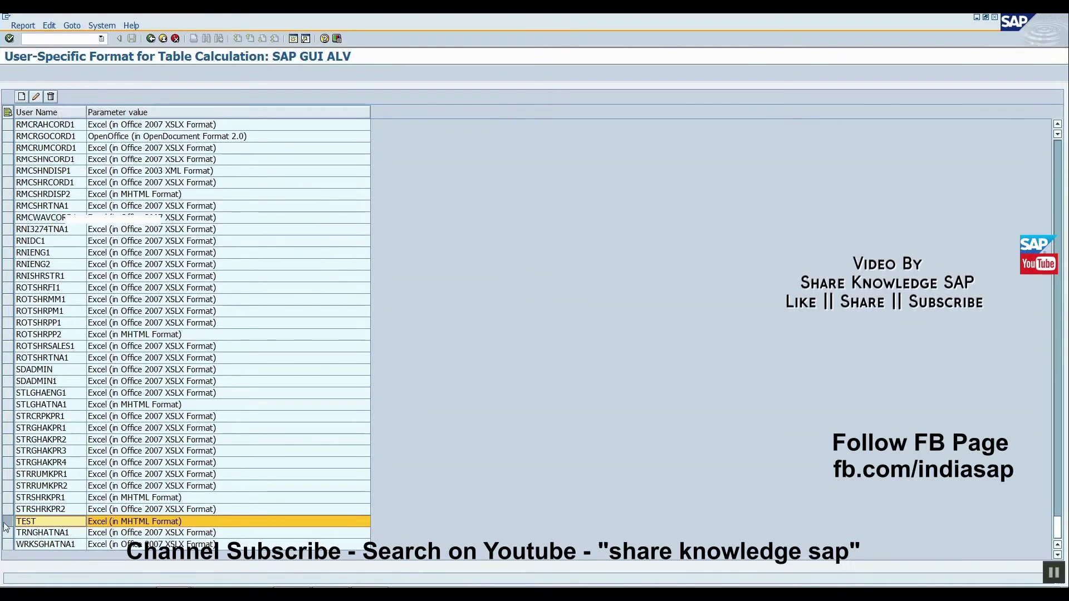
click(51, 97)
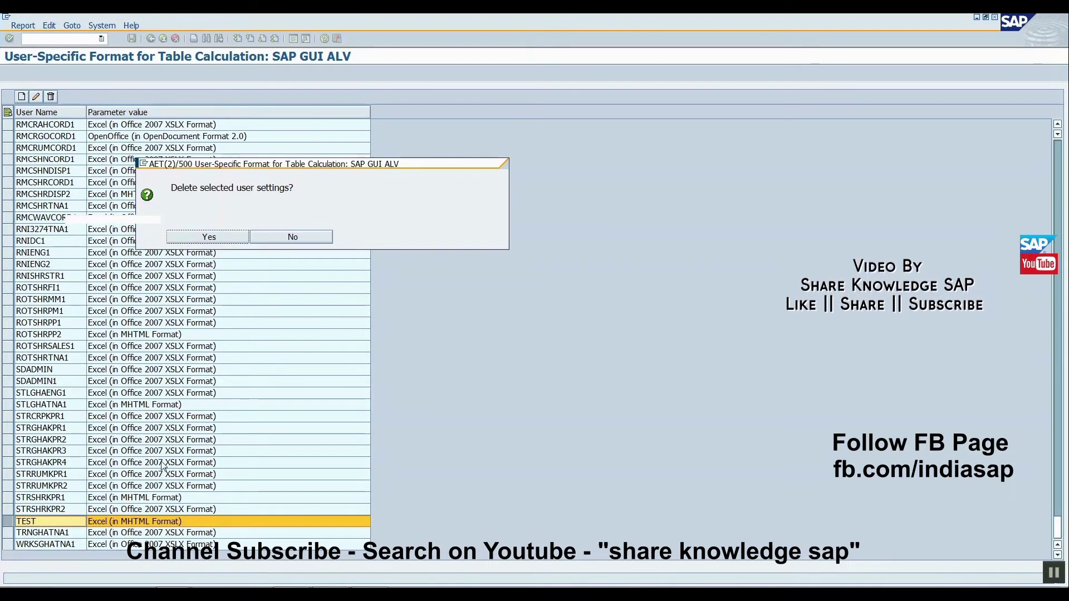
click(190, 239)
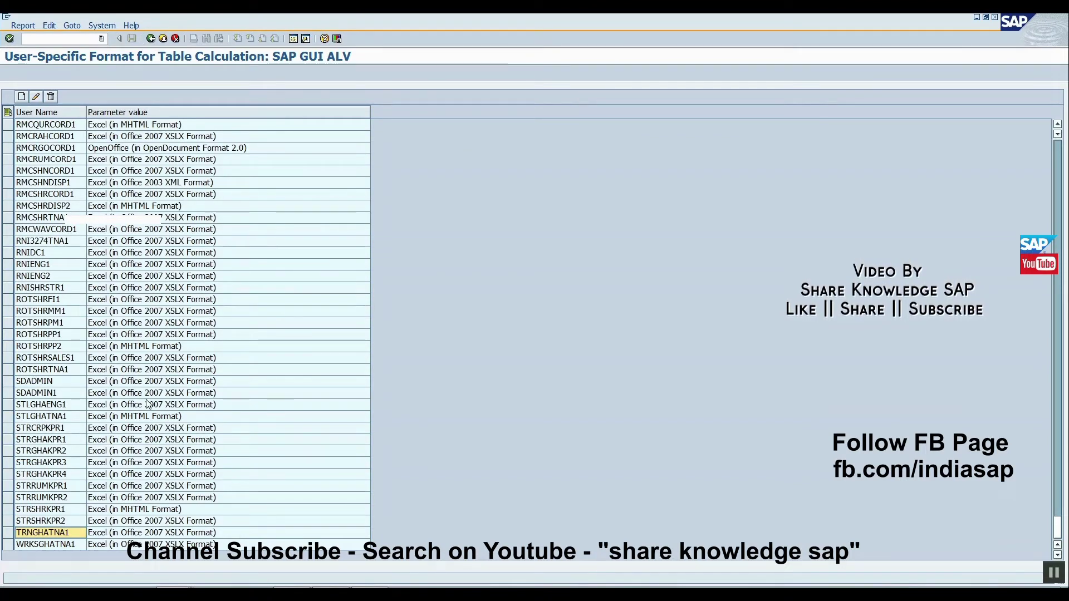
Back out of the ALV maintenance report to the Easy Access menu
click(151, 38)
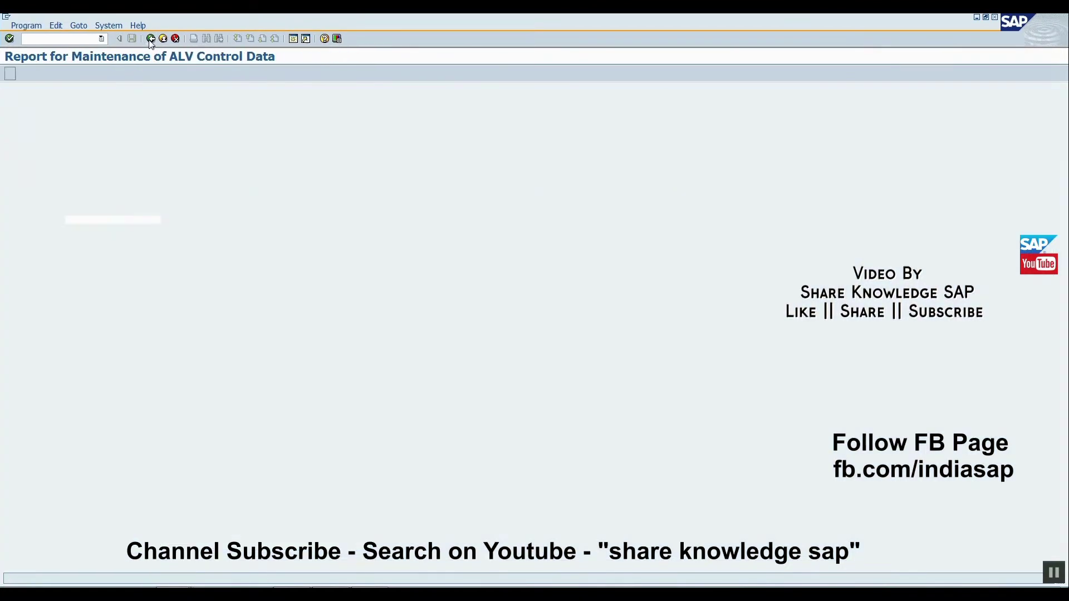
click(150, 38)
click(151, 38)
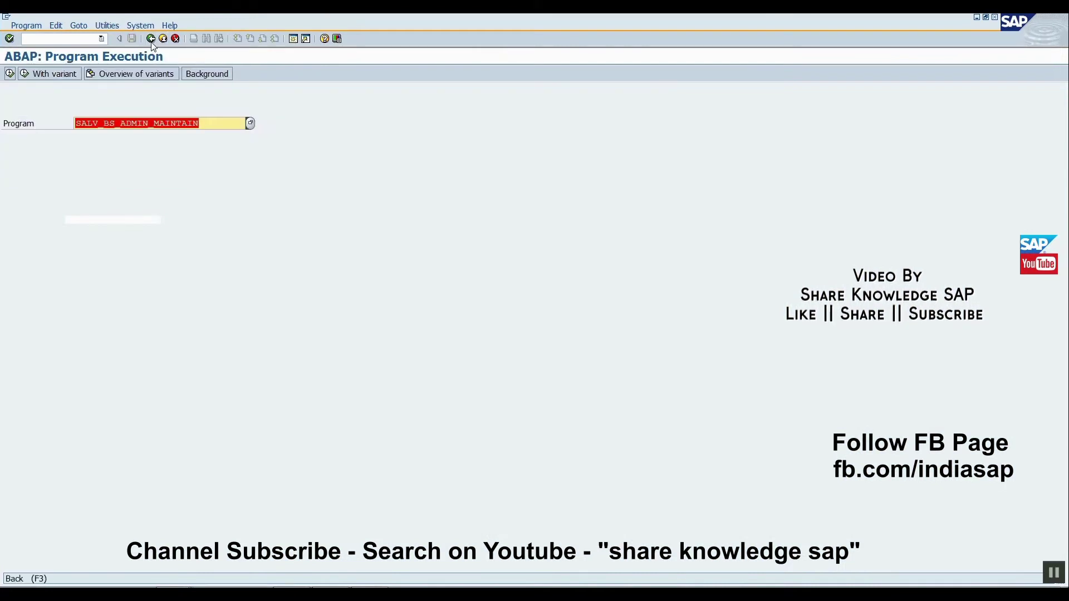
click(151, 39)
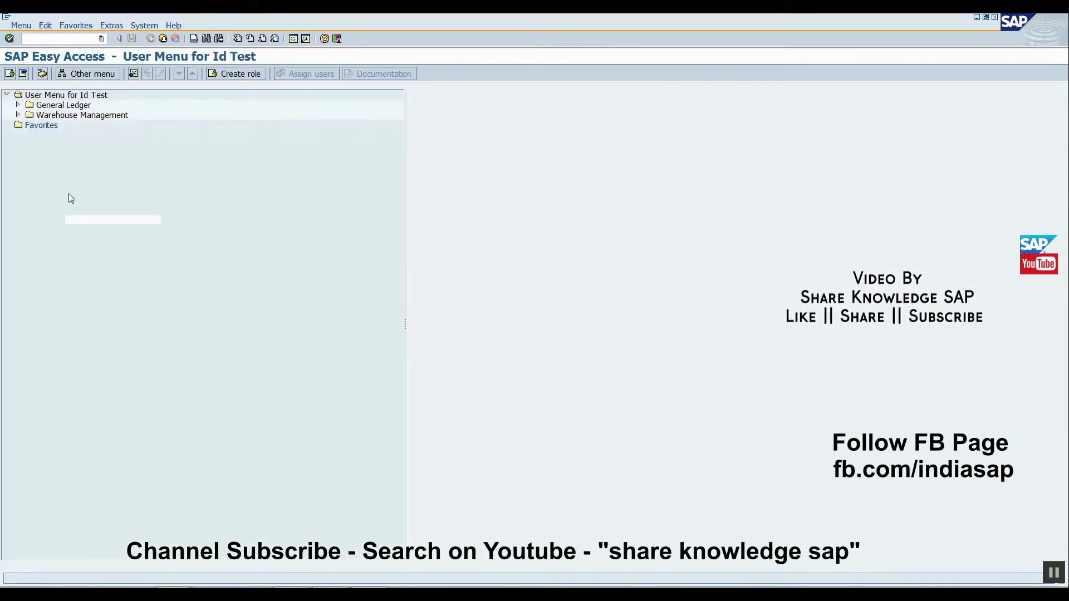
Check SALV_CSQ_PARAMS in SE16 for UNAME test, finding no entries, then exit the Data Browser
text(se16)
key(Return)
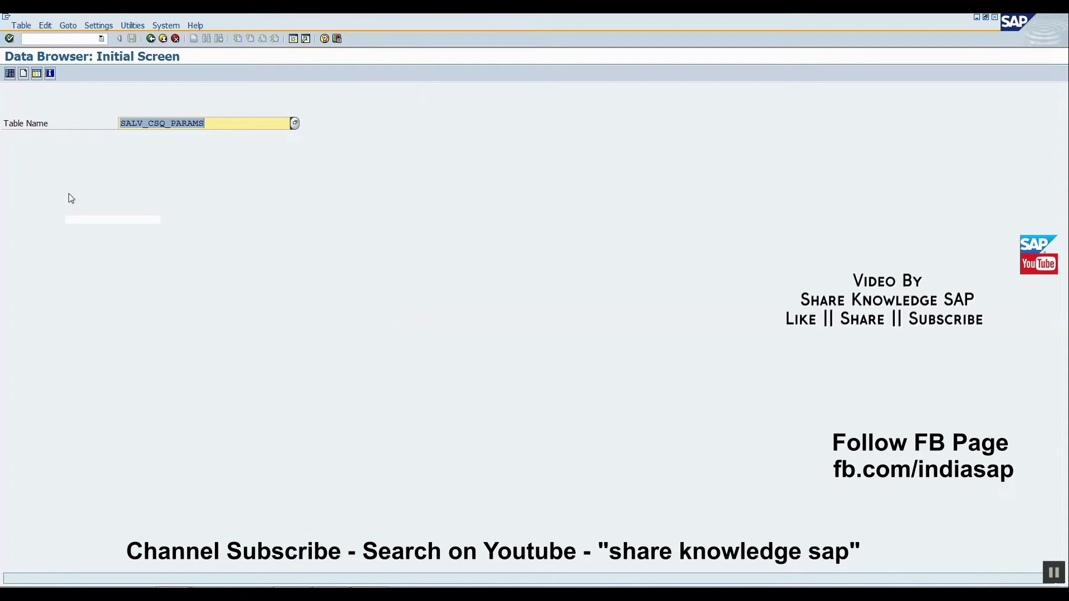
key(Return)
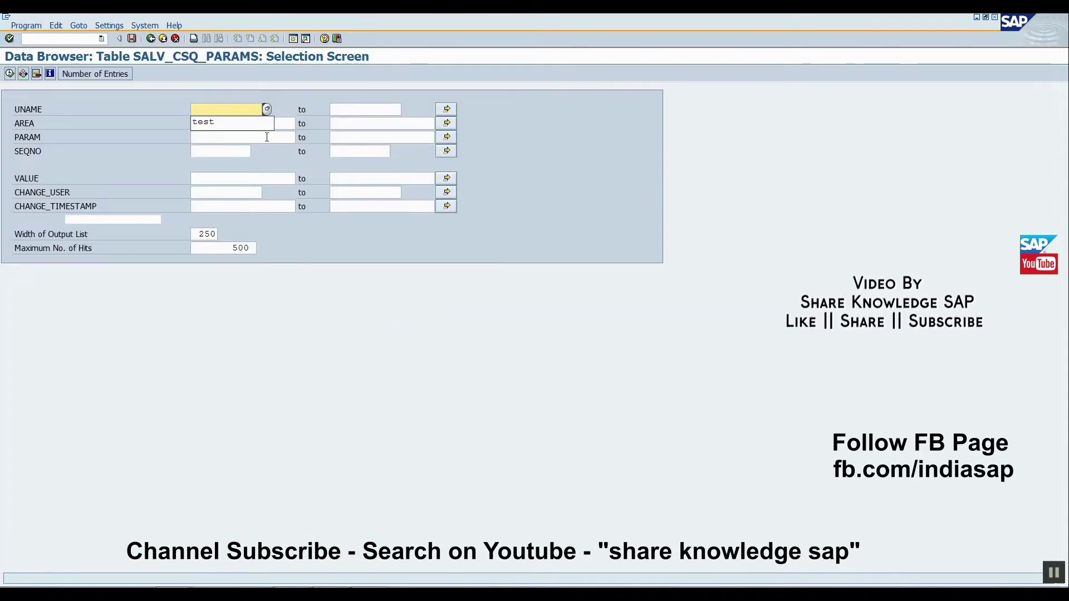
click(246, 122)
click(10, 74)
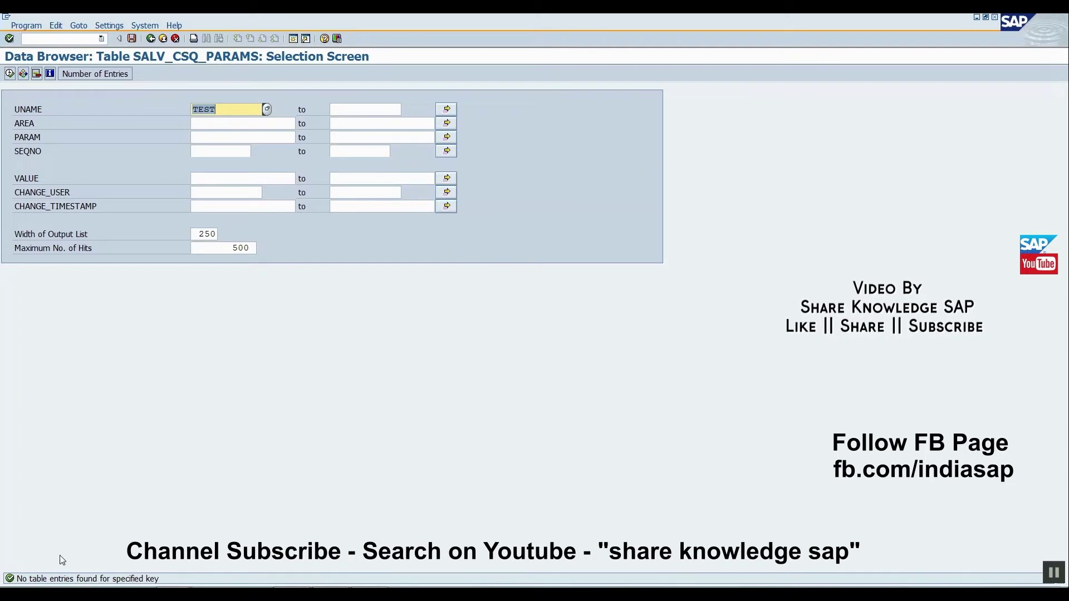
click(150, 38)
click(162, 38)
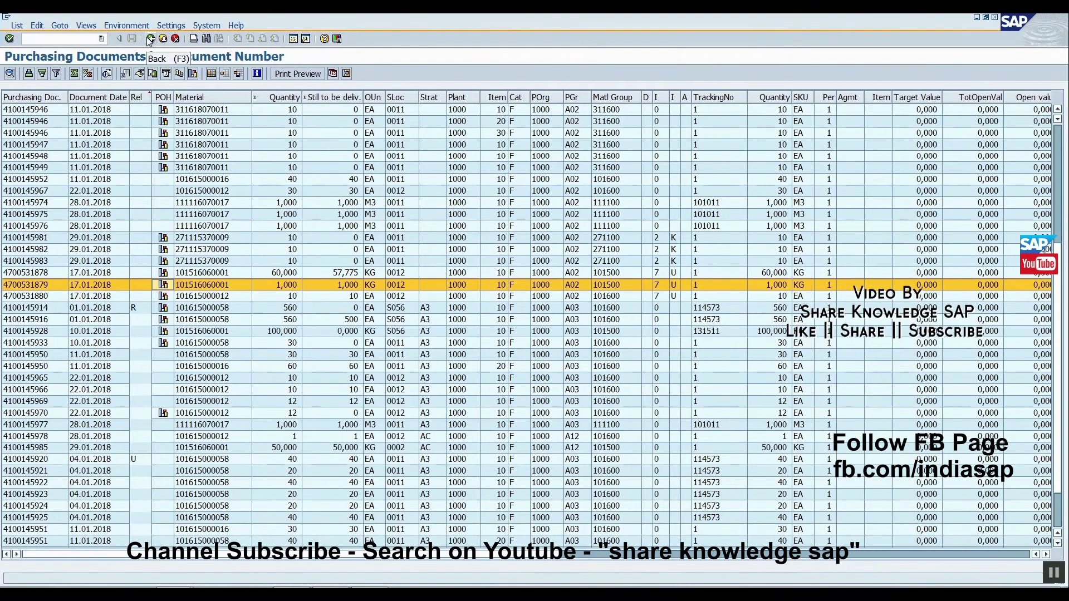
click(150, 38)
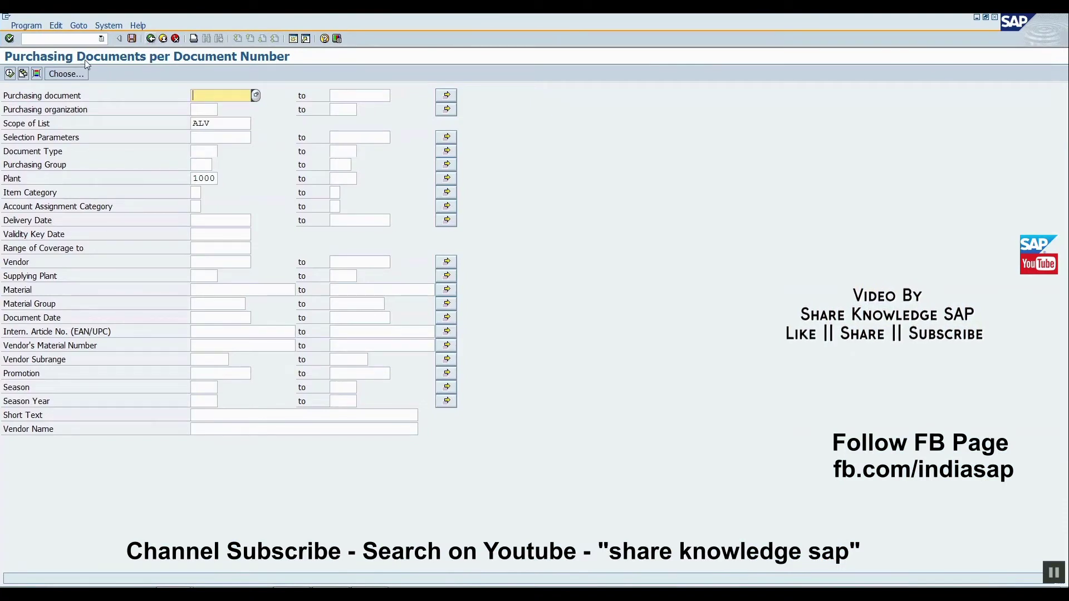
click(213, 316)
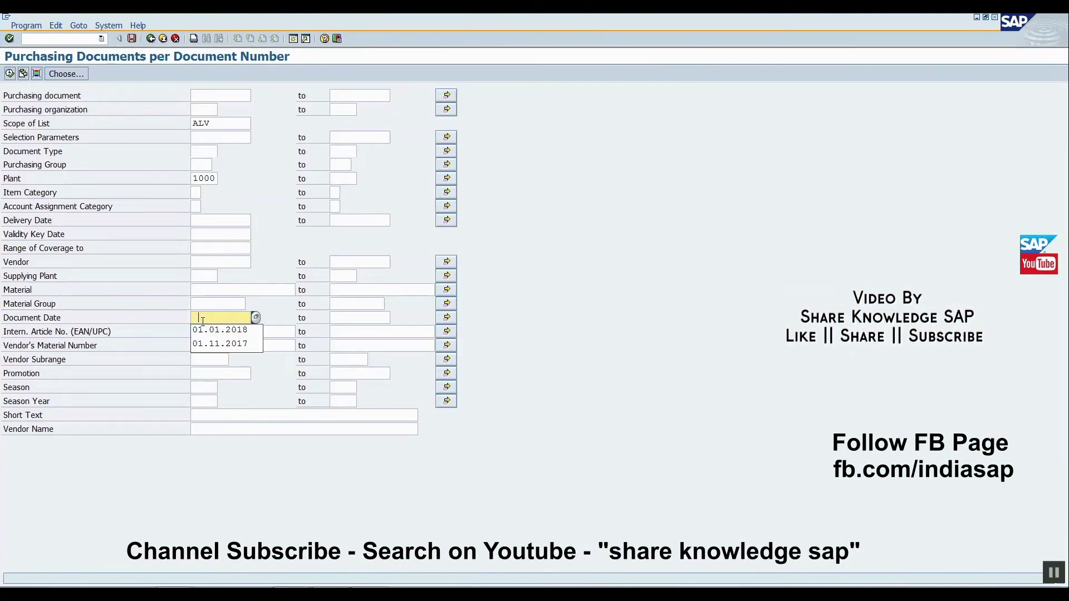
click(218, 330)
click(339, 316)
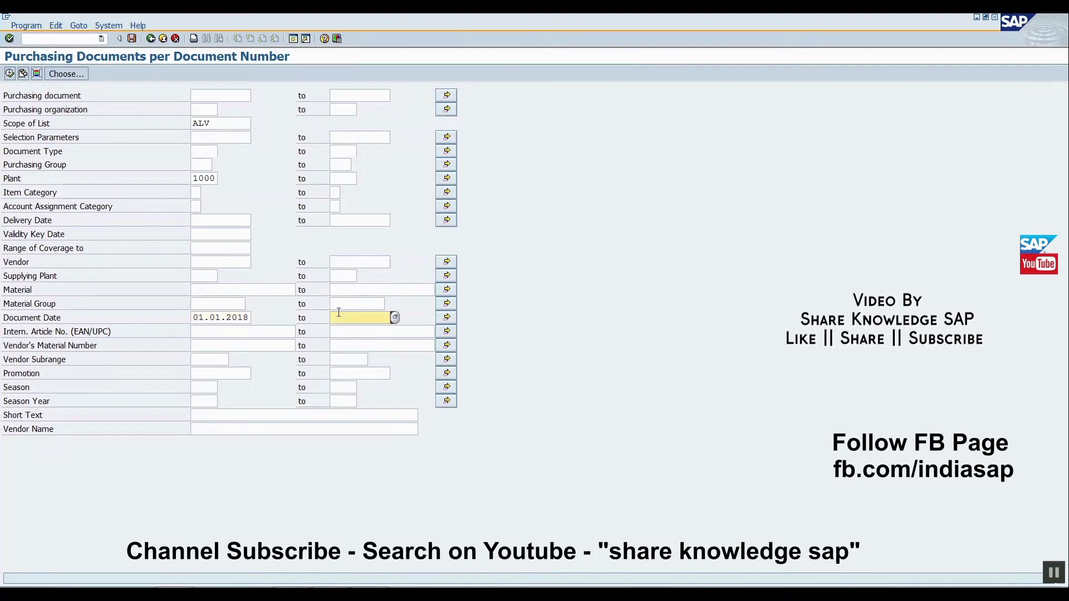
click(362, 329)
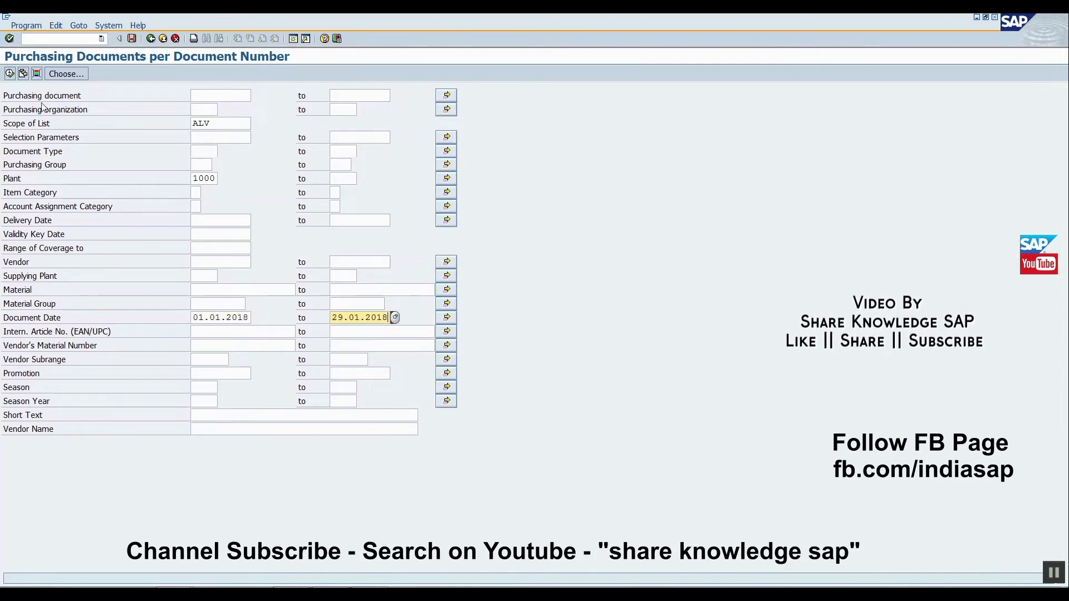
click(10, 72)
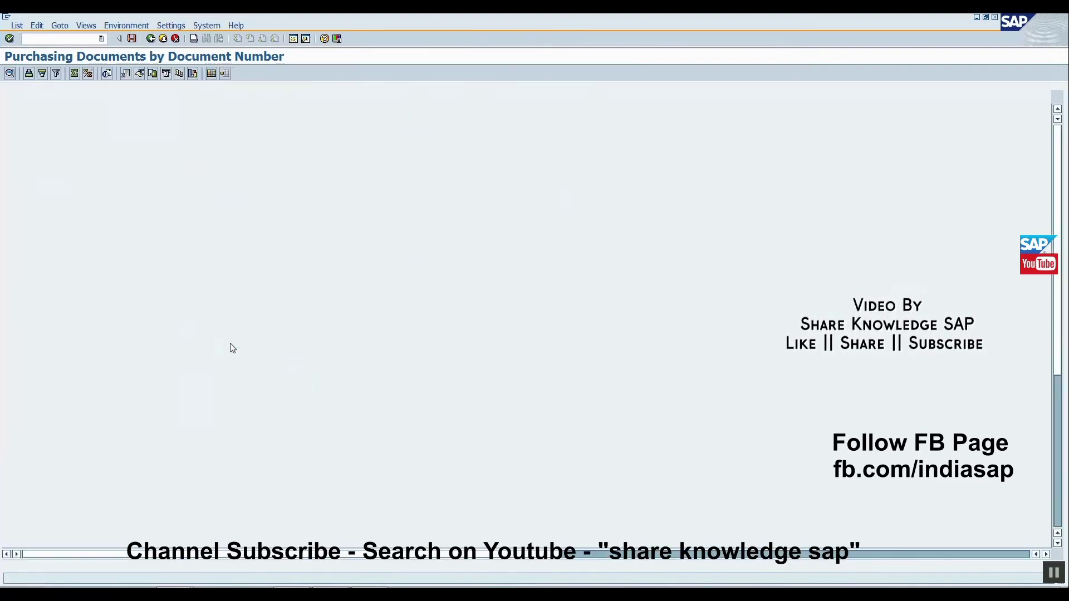
click(221, 343)
Export the purchasing list to a spreadsheet, move the format dialog to the centre, then cancel it
scroll(221, 345, down, 1)
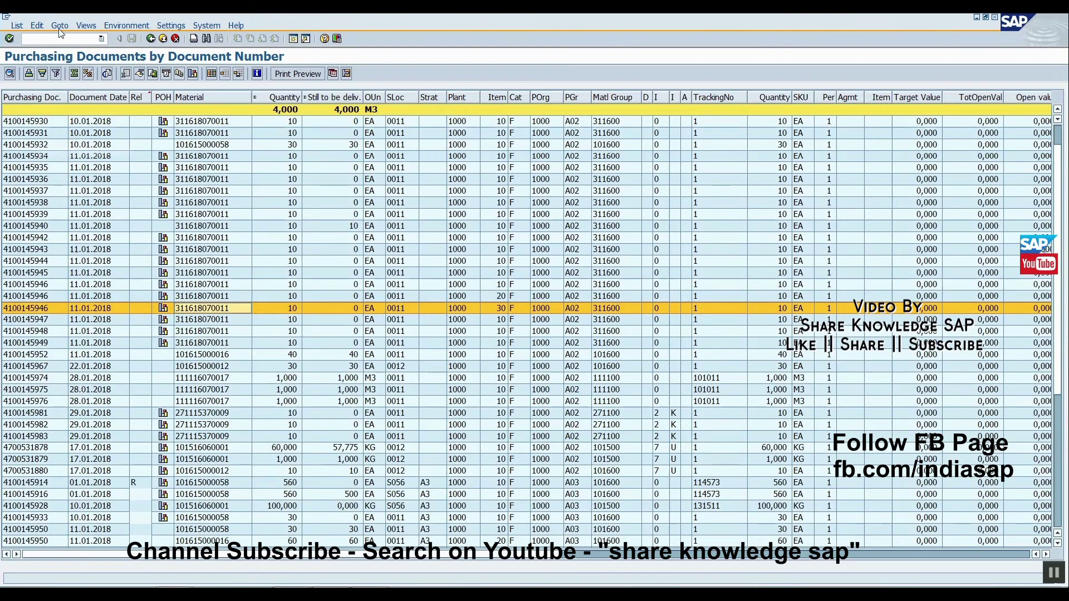
click(17, 26)
mouse_move(33, 63)
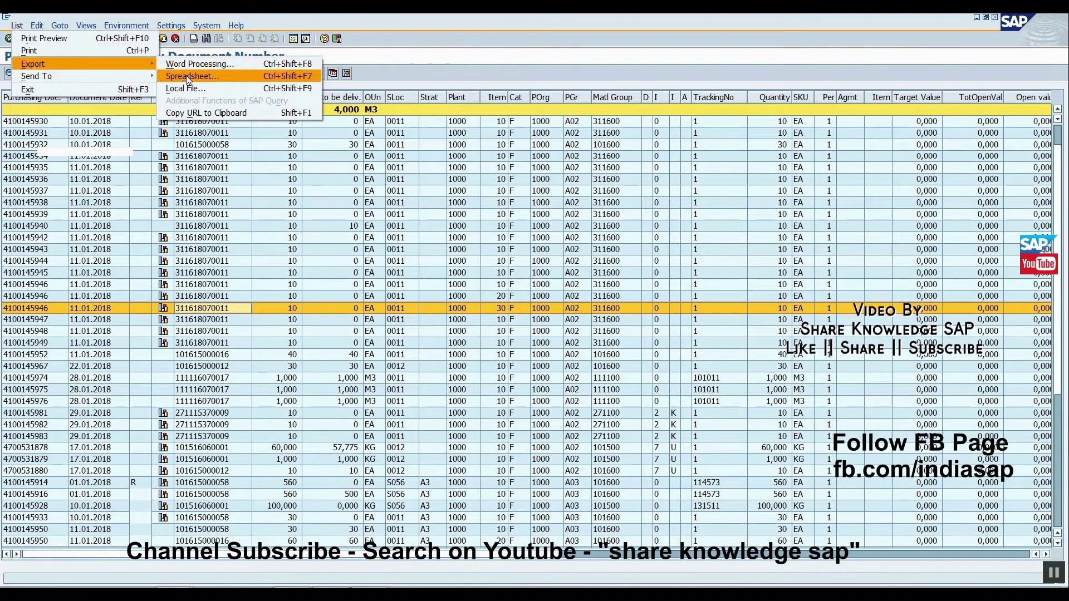
click(190, 67)
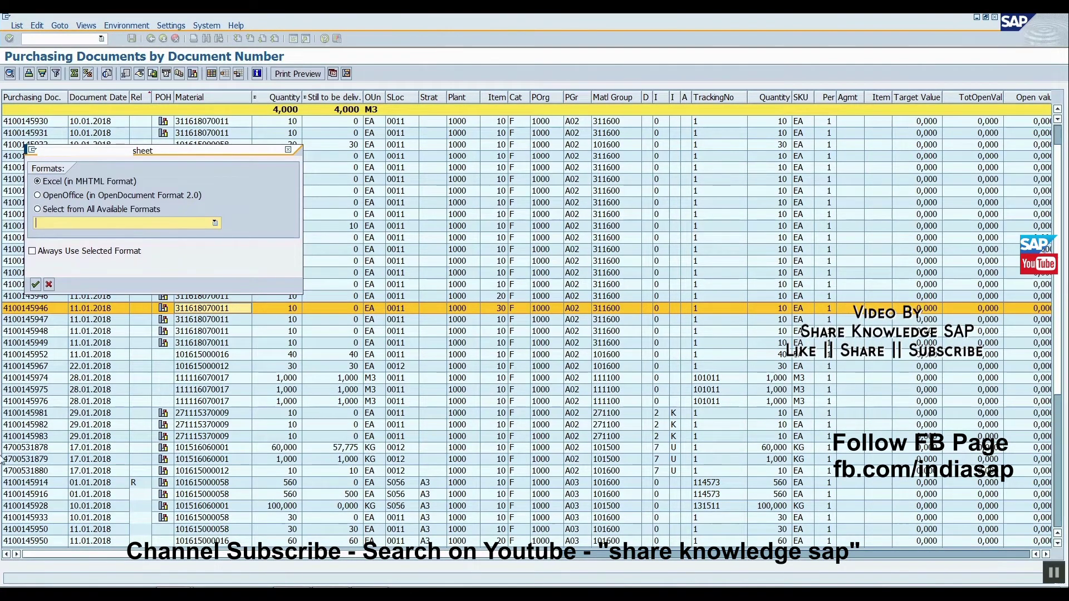
drag(209, 150, 480, 189)
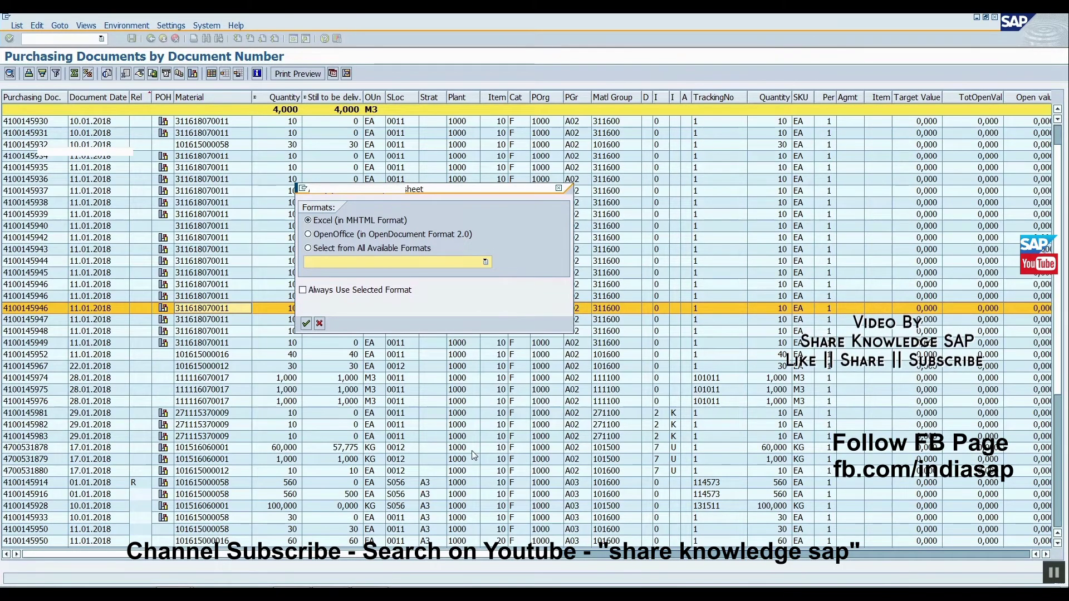
click(320, 323)
click(29, 250)
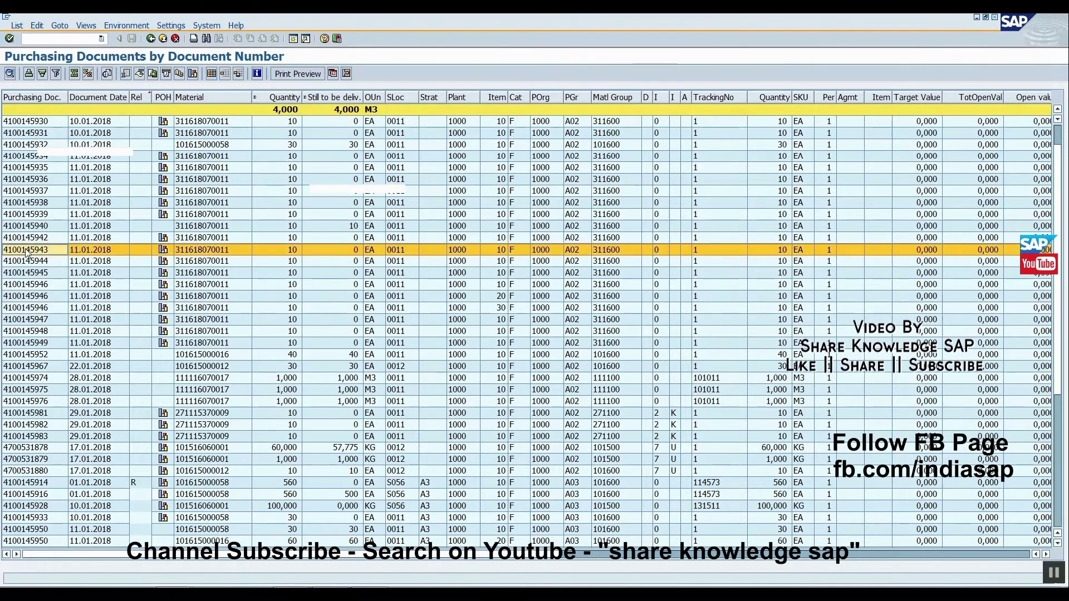
click(56, 276)
scroll(56, 277, down, 6)
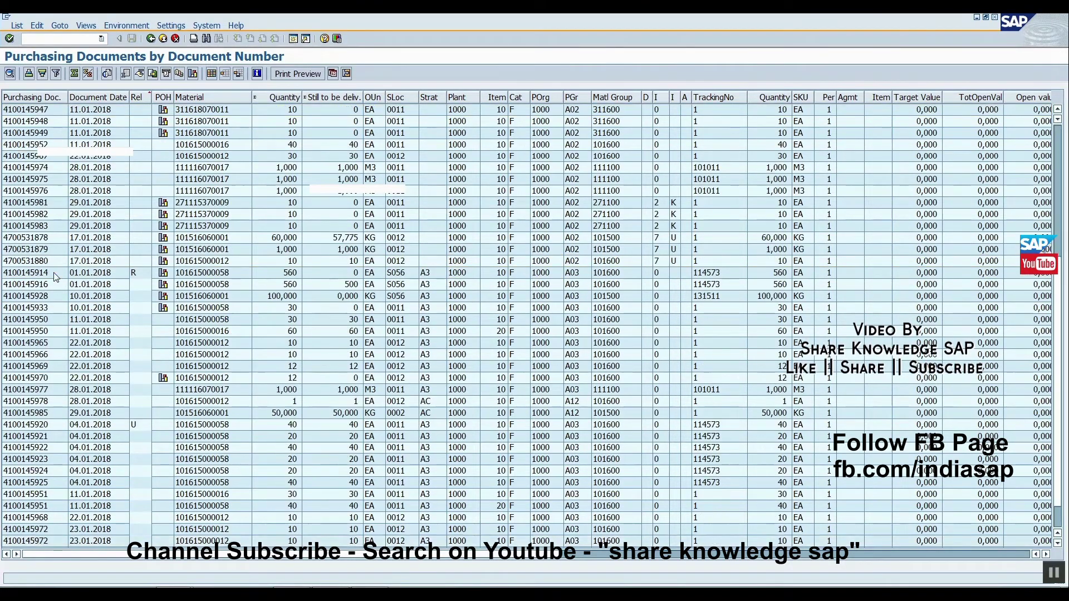
click(38, 180)
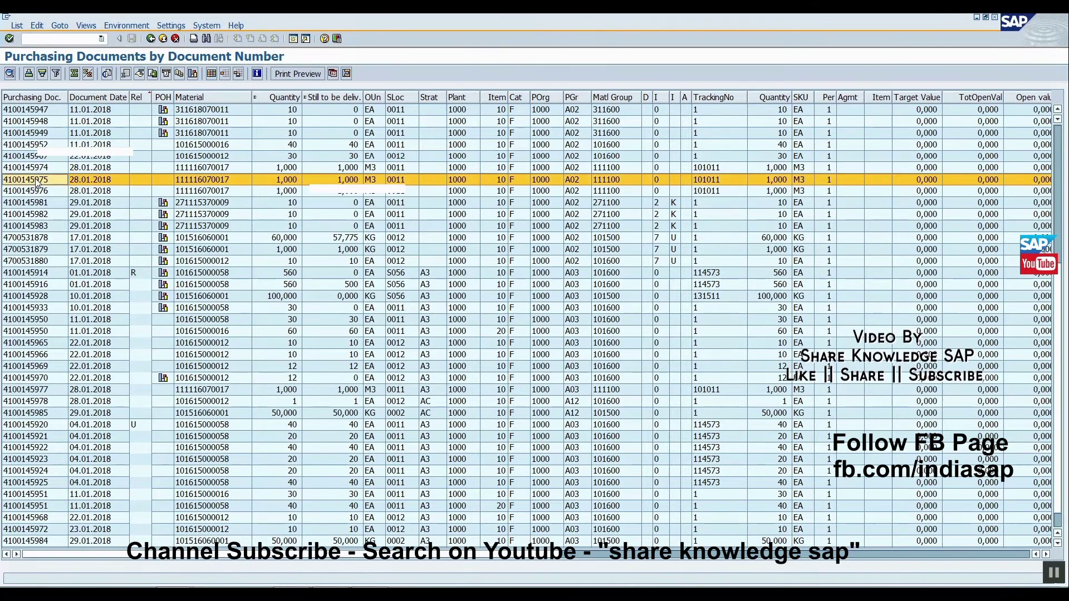
Start a spreadsheet export from that row's shortcut menu and cancel the format choice
right_click(36, 181)
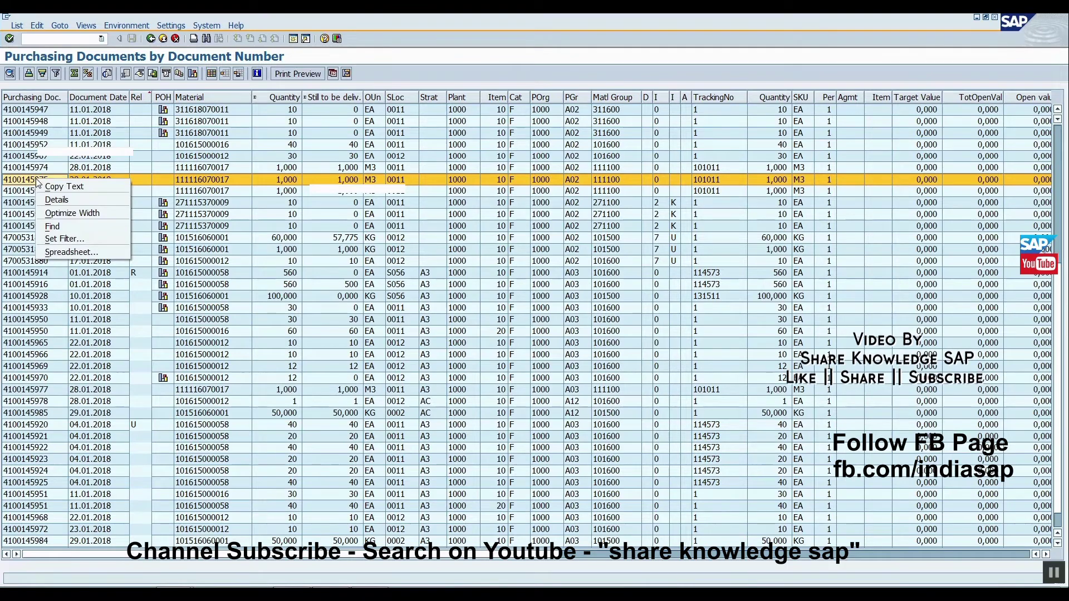
click(52, 252)
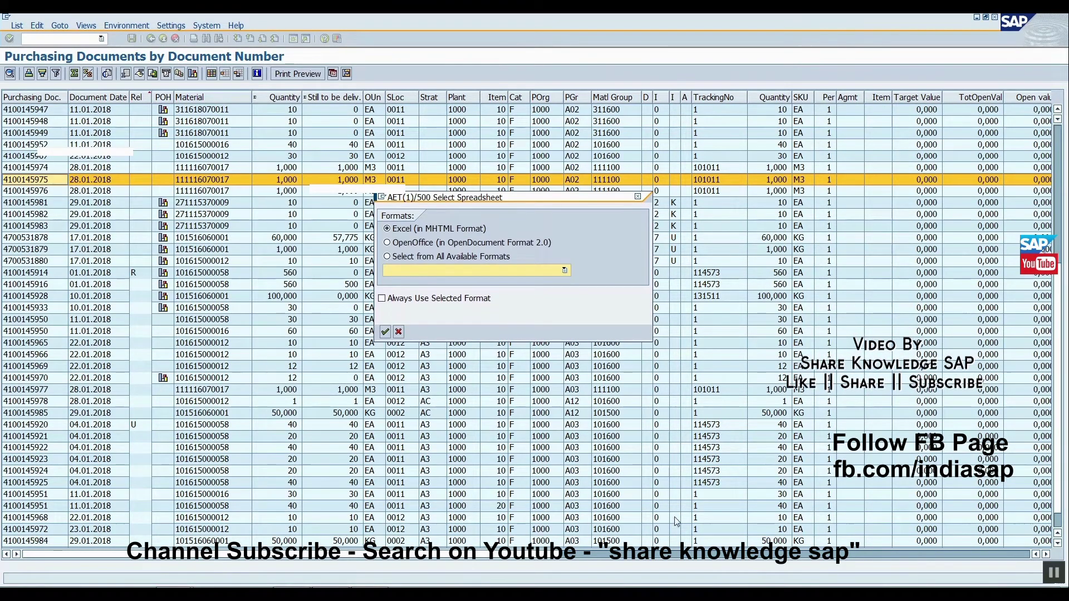
click(399, 331)
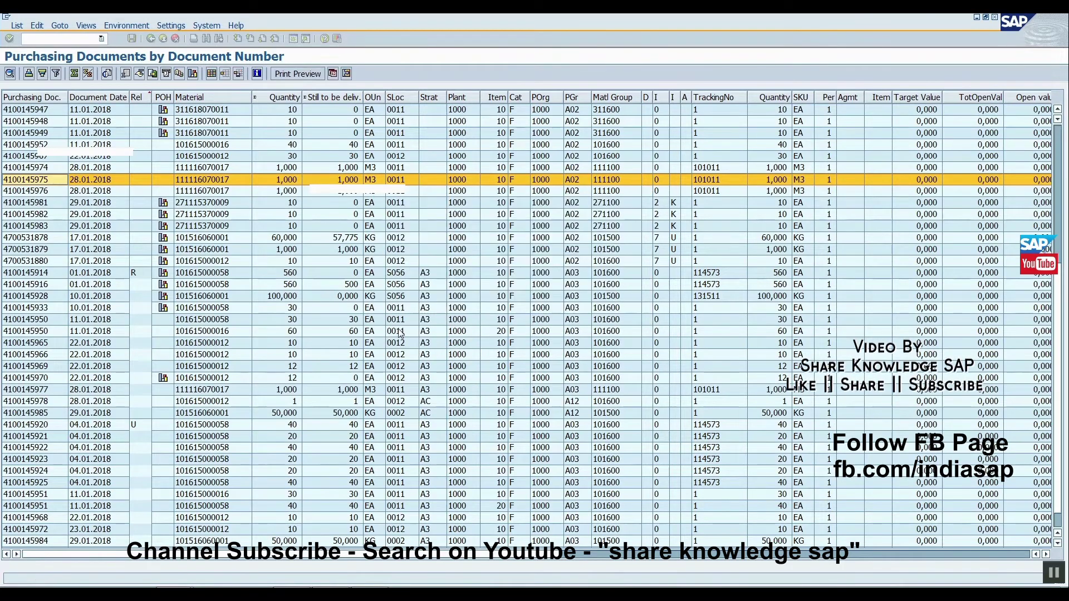
click(17, 25)
Export with OpenOffice set as the always-used format, then cancel saving the file
mouse_move(39, 63)
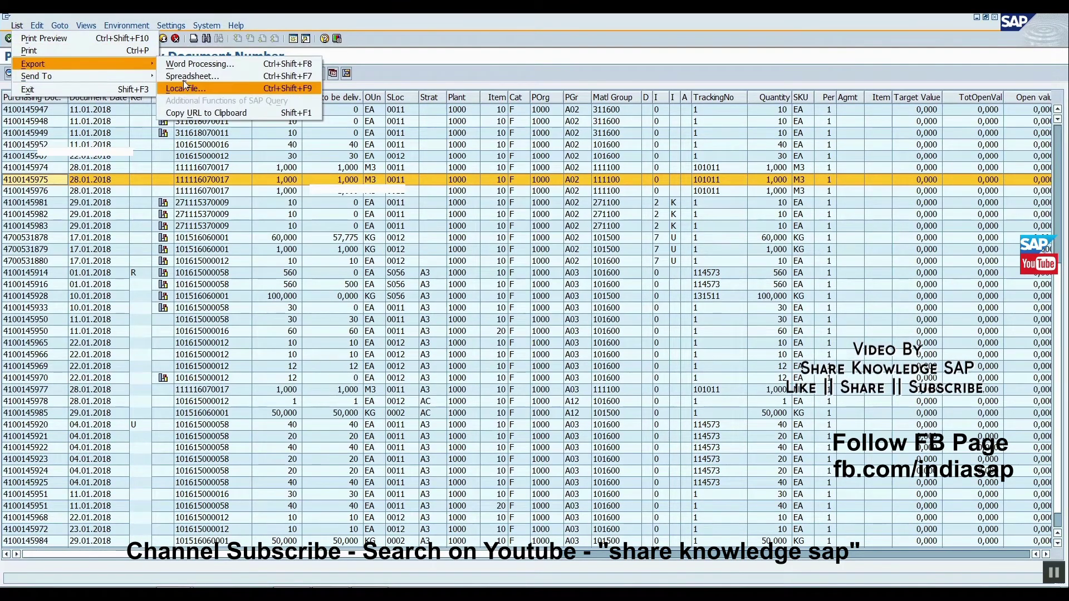
click(183, 78)
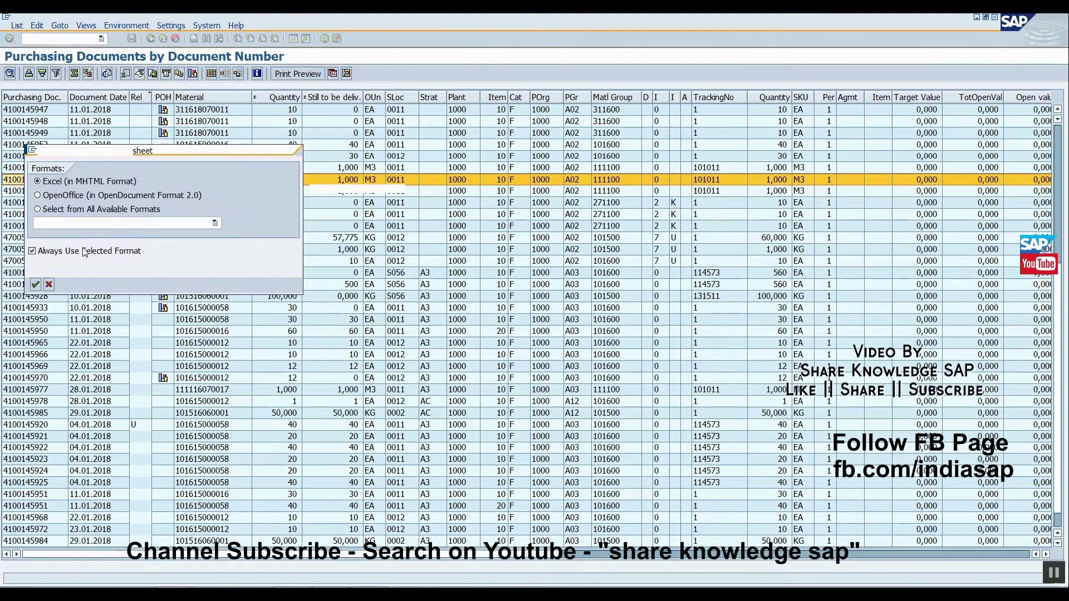
click(33, 251)
click(38, 195)
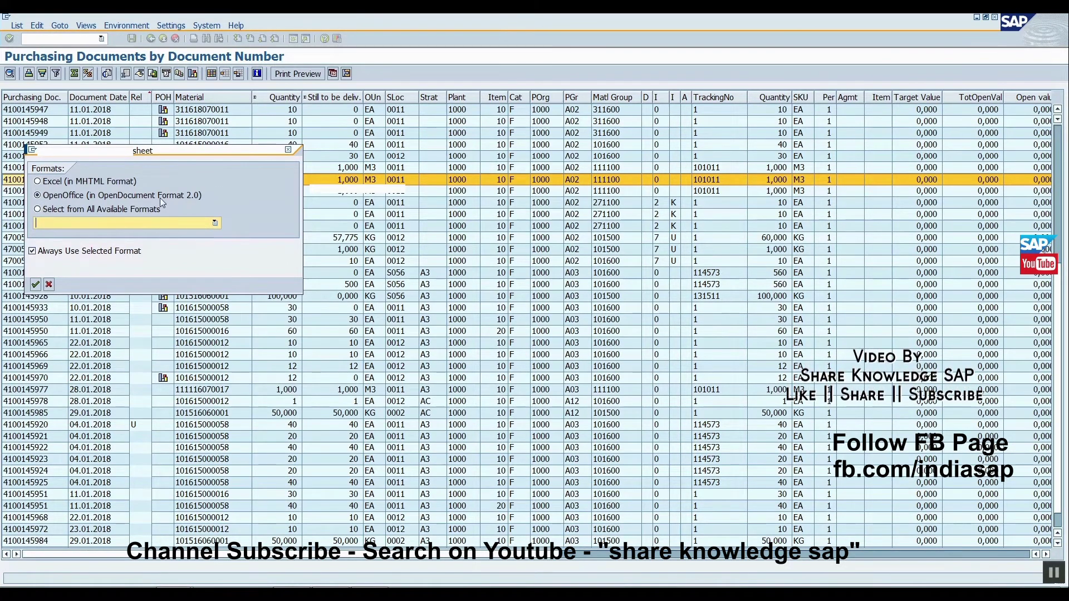
click(34, 285)
click(34, 285)
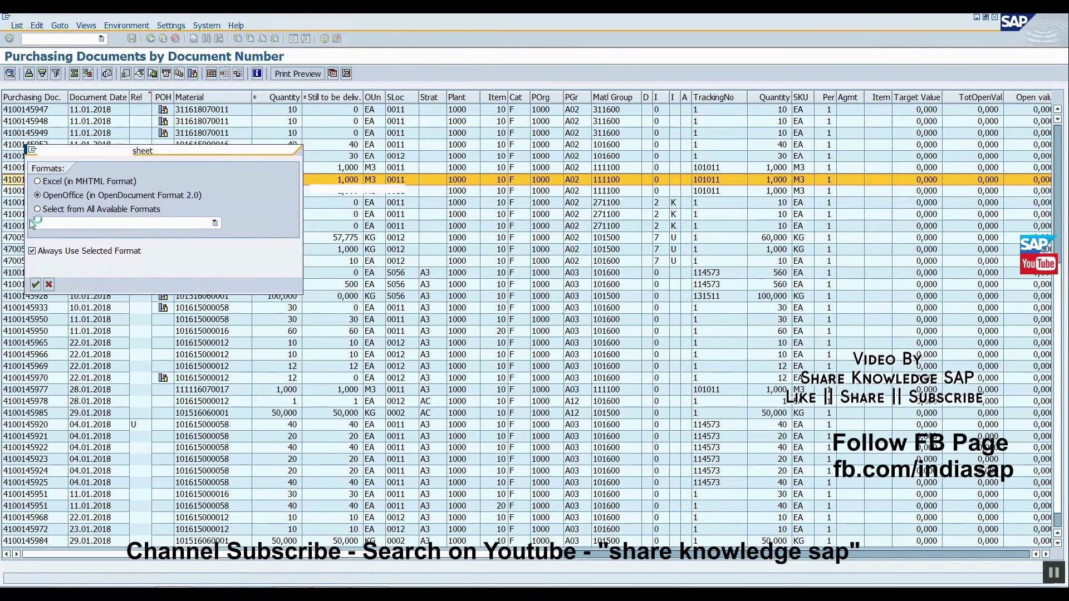
click(430, 441)
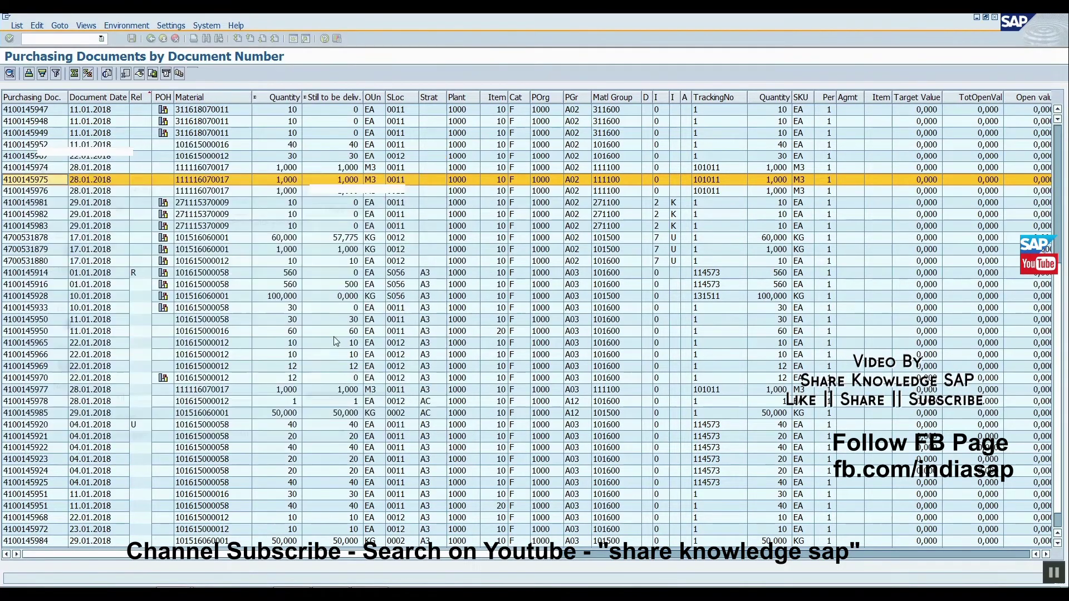
Export the list to a spreadsheet again and cancel the save prompt that appears directly
click(17, 26)
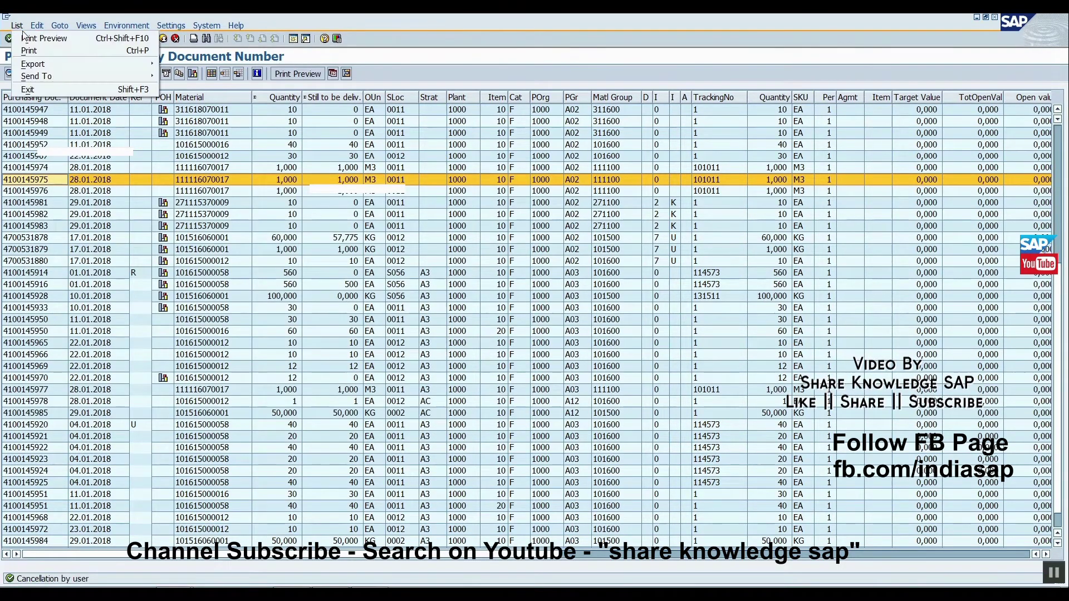
mouse_move(67, 65)
click(184, 72)
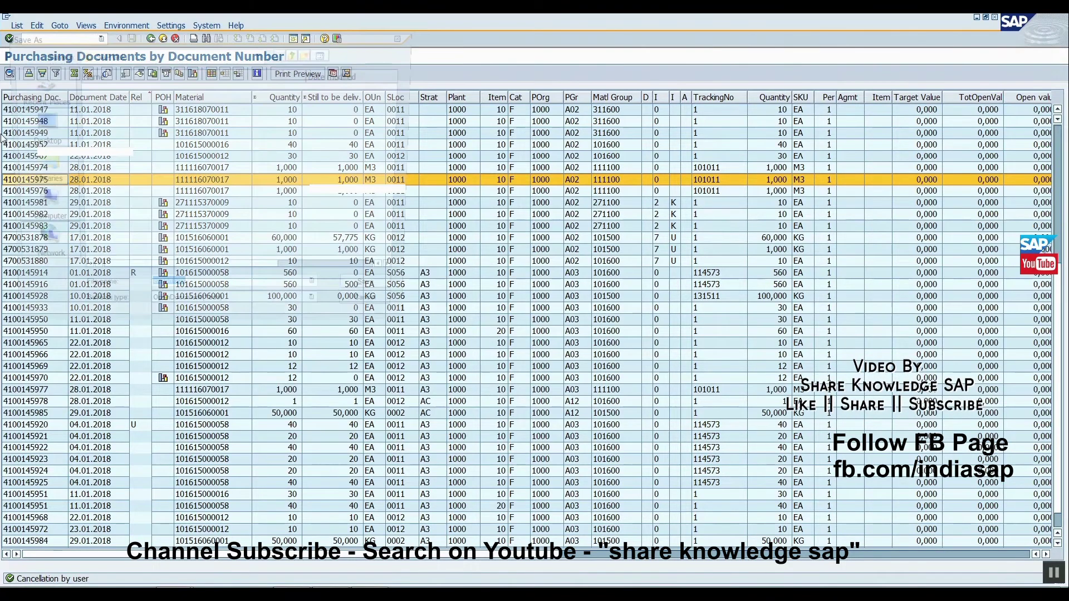
click(376, 312)
right_click(59, 230)
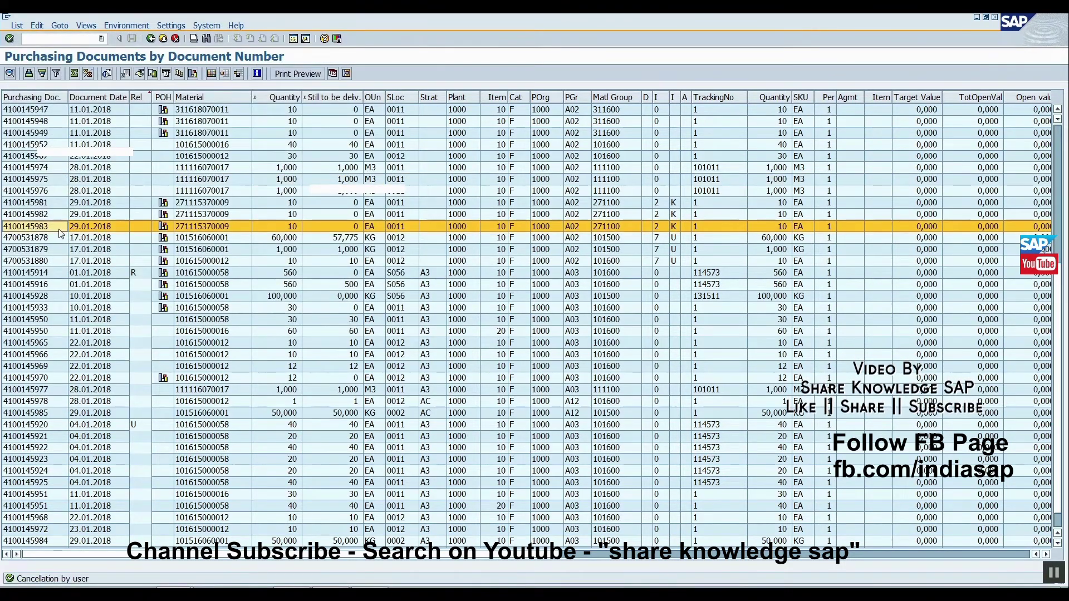
click(93, 302)
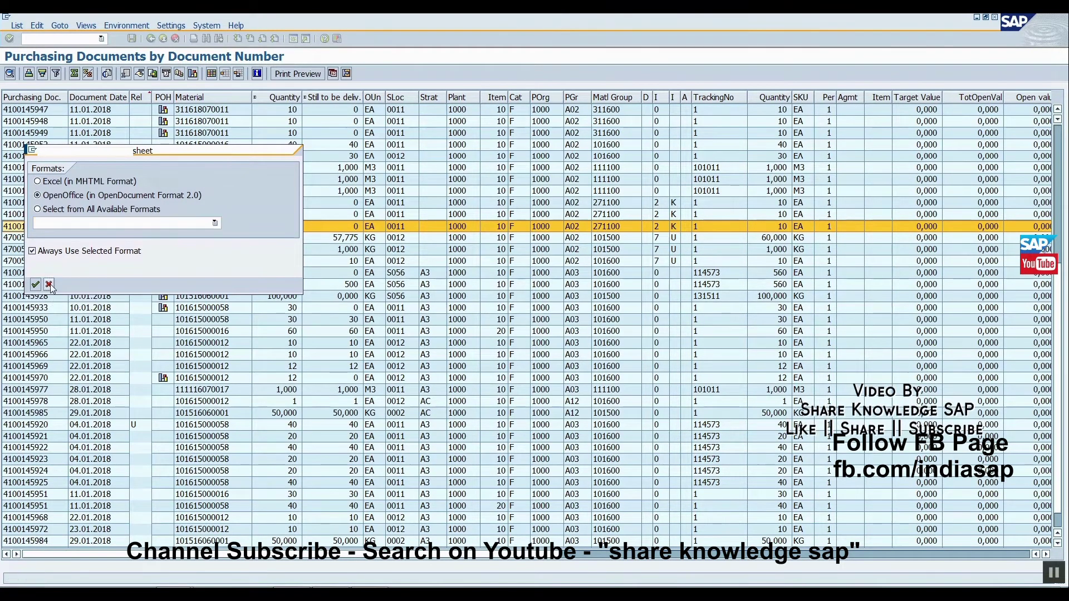
click(49, 285)
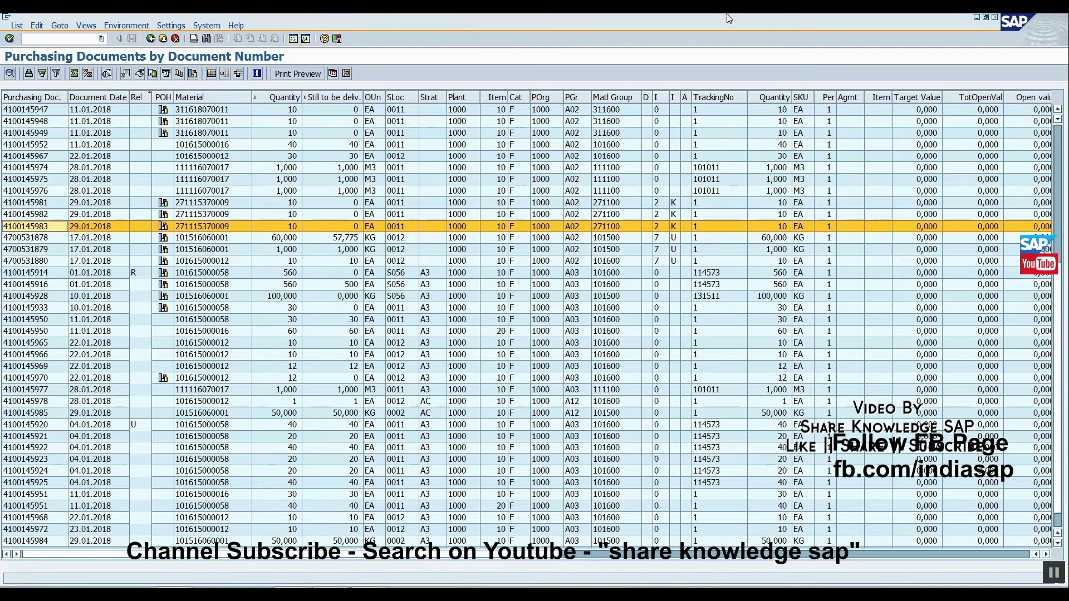
click(151, 39)
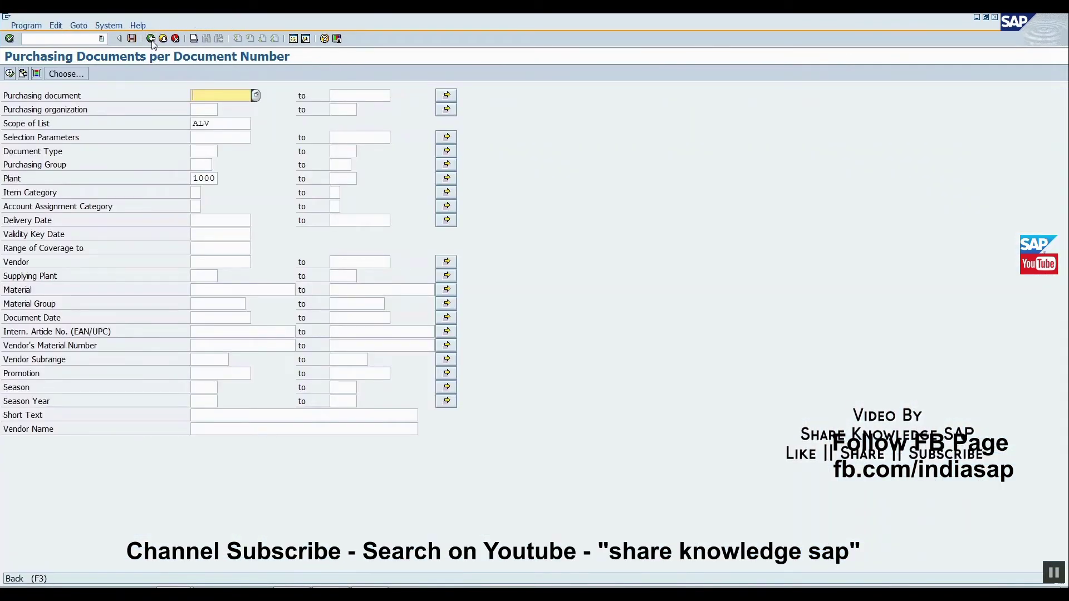
Return to SAP Easy Access and run transaction FBL3
click(151, 39)
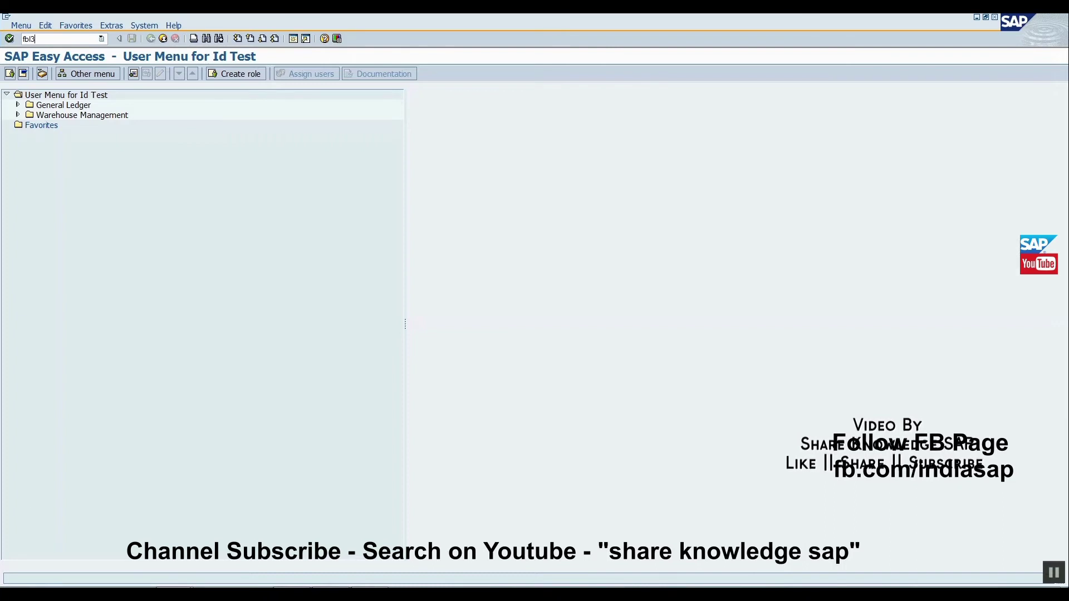
key(Return)
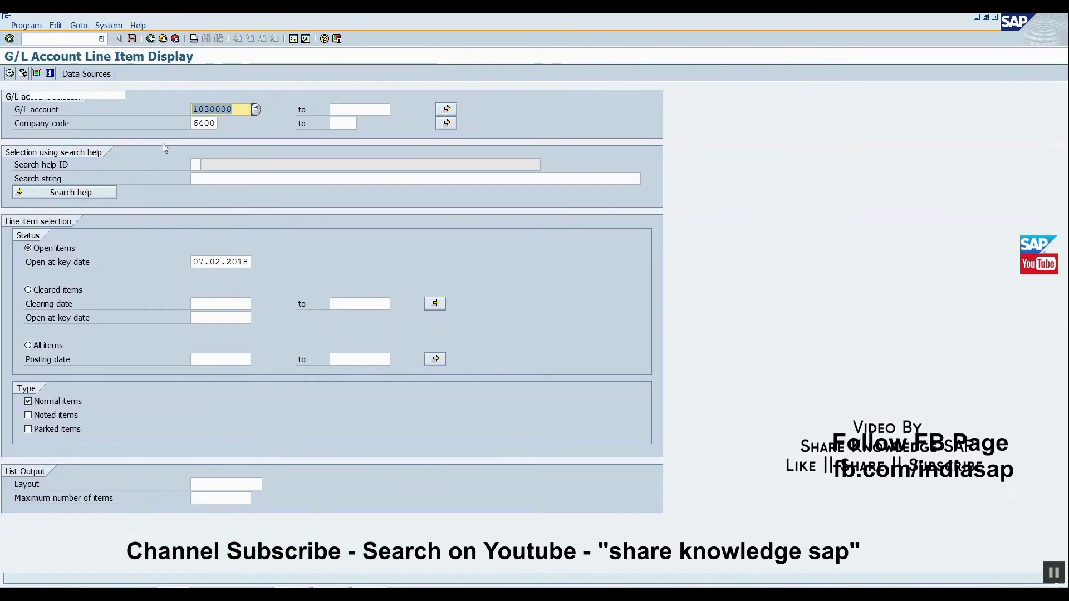
Select company codes 6400 and 6500 via multiple selection and run the G/L line item report
click(446, 123)
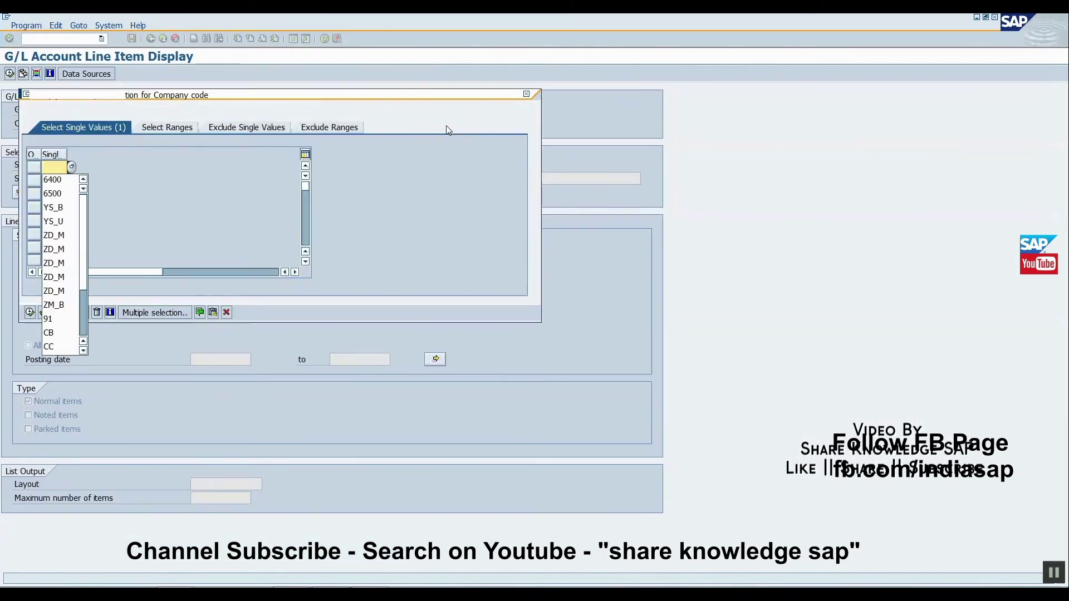
click(55, 179)
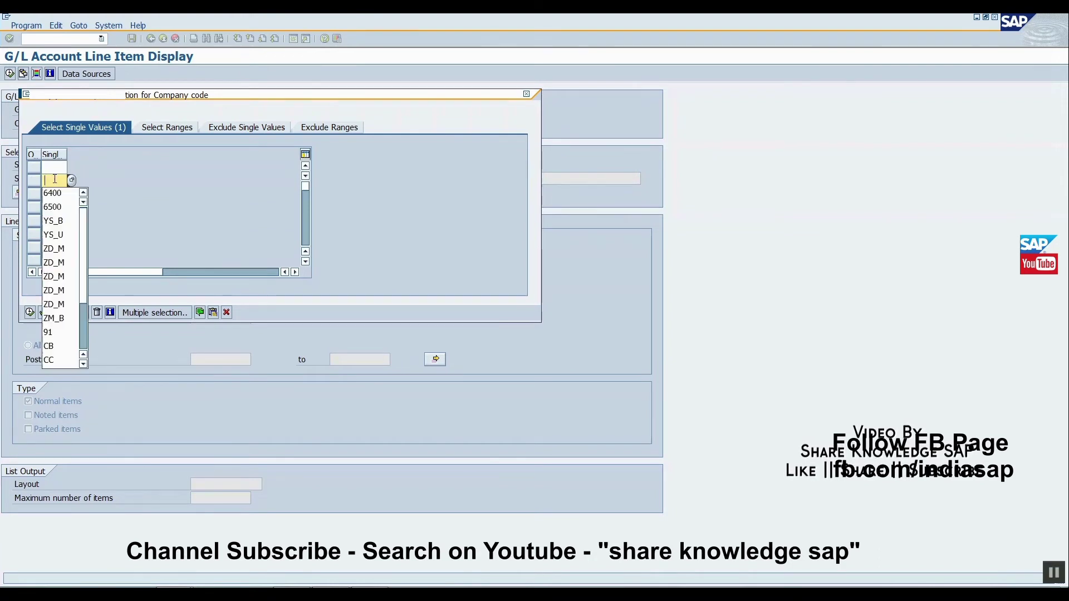
click(53, 193)
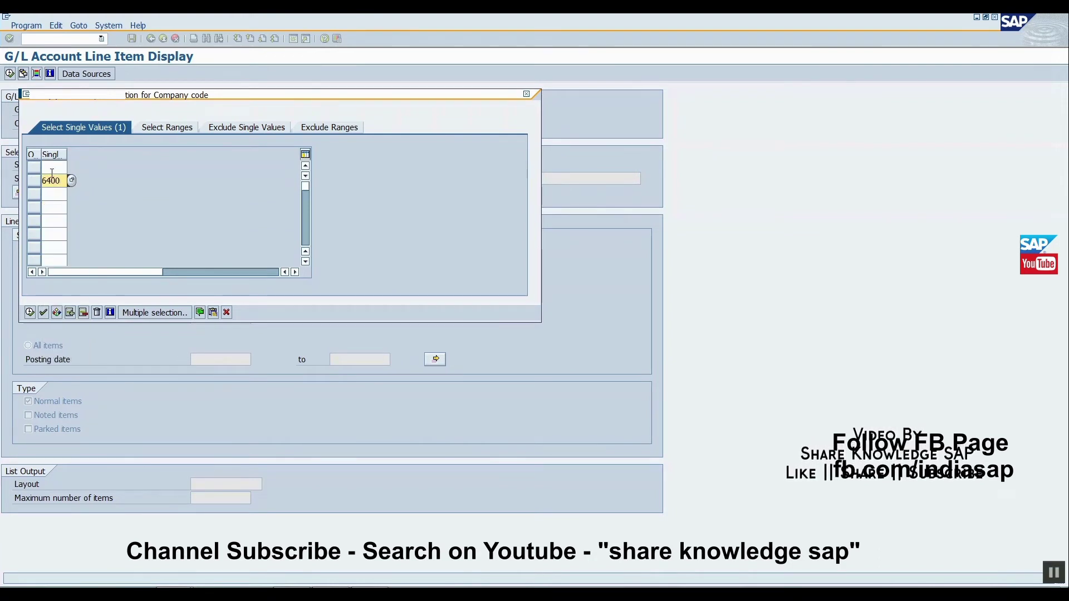
click(52, 173)
click(53, 187)
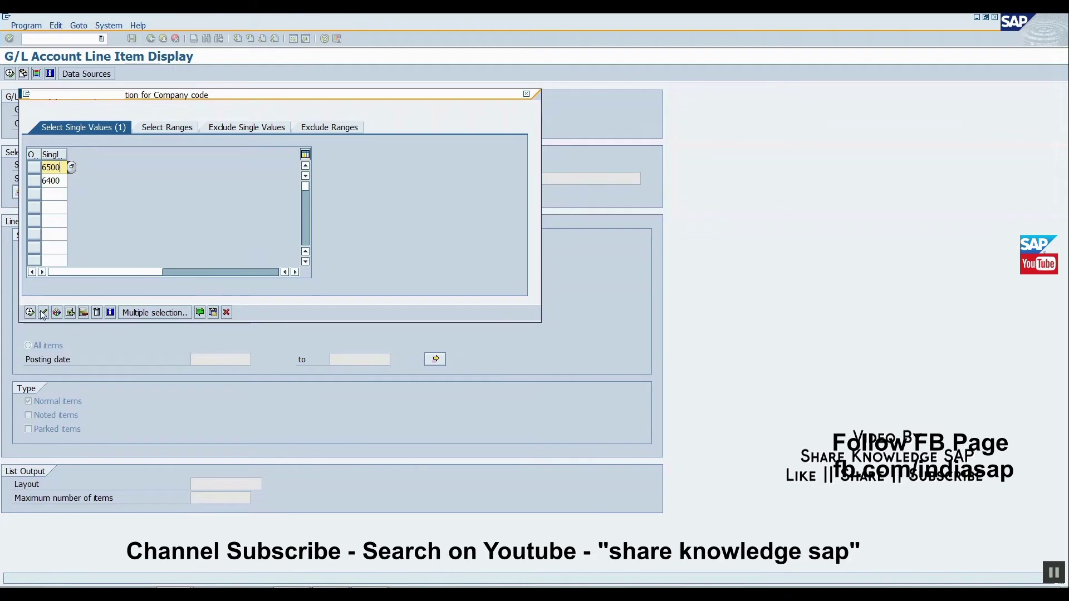
click(30, 312)
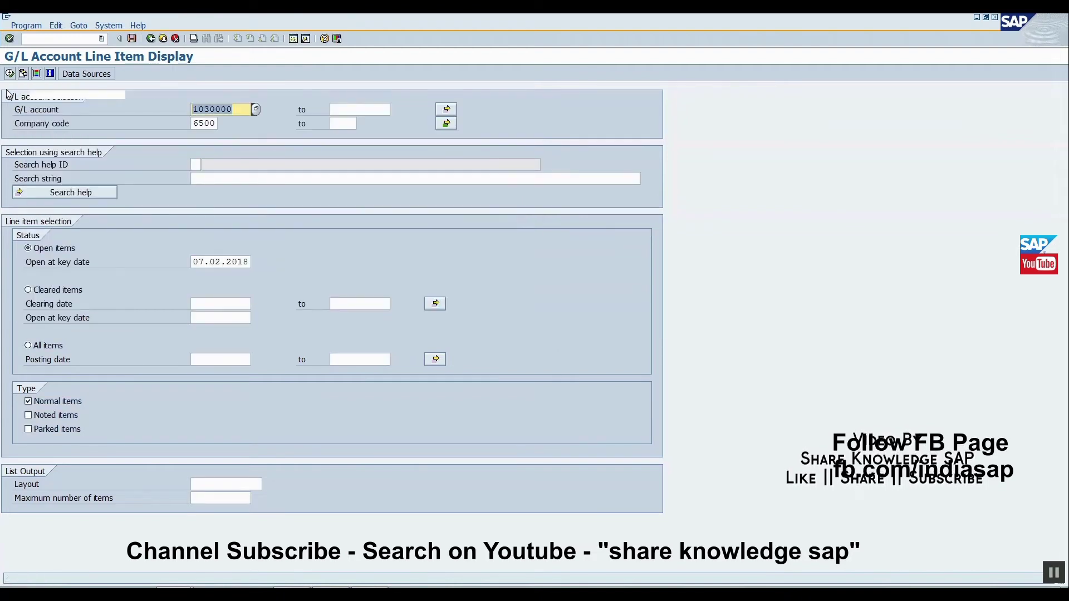
key(F8)
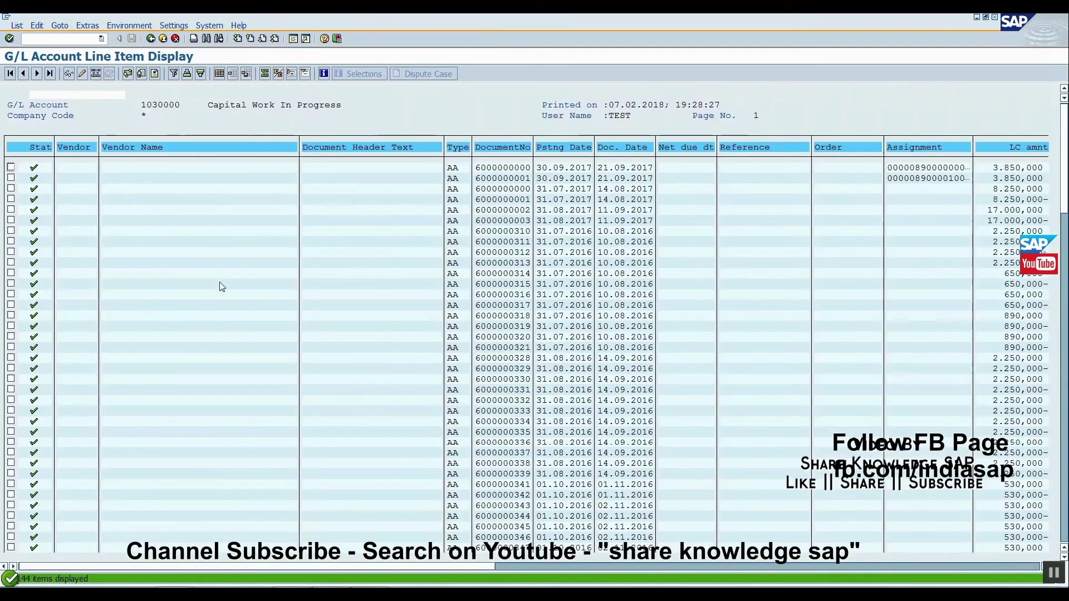
Export account 1030000's line items to a spreadsheet and cancel the export.ods Save As dialog
scroll(269, 315, down, 1)
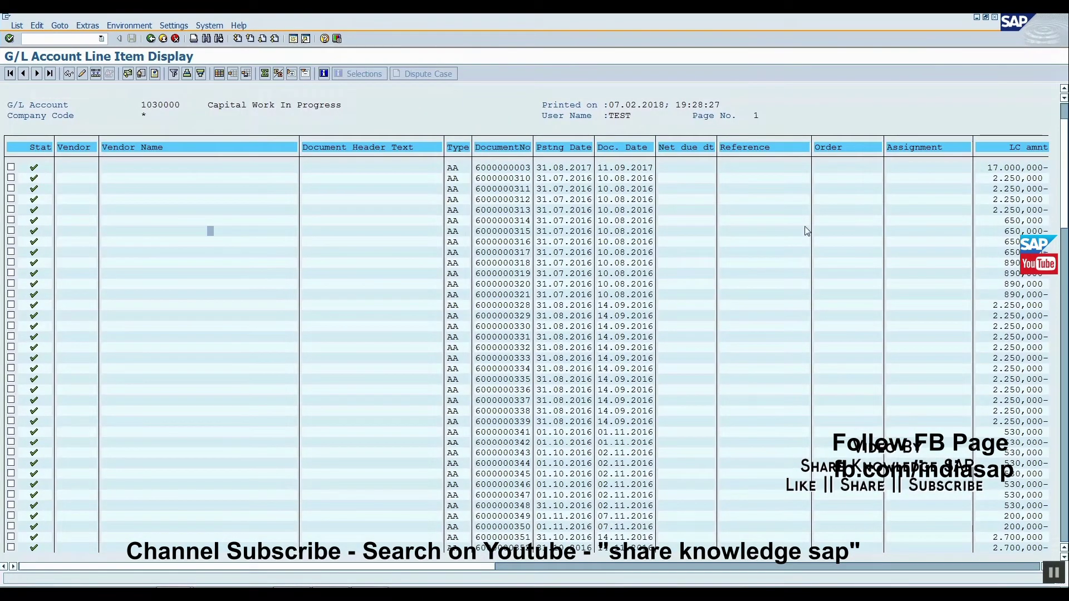
click(17, 26)
mouse_move(30, 64)
click(147, 75)
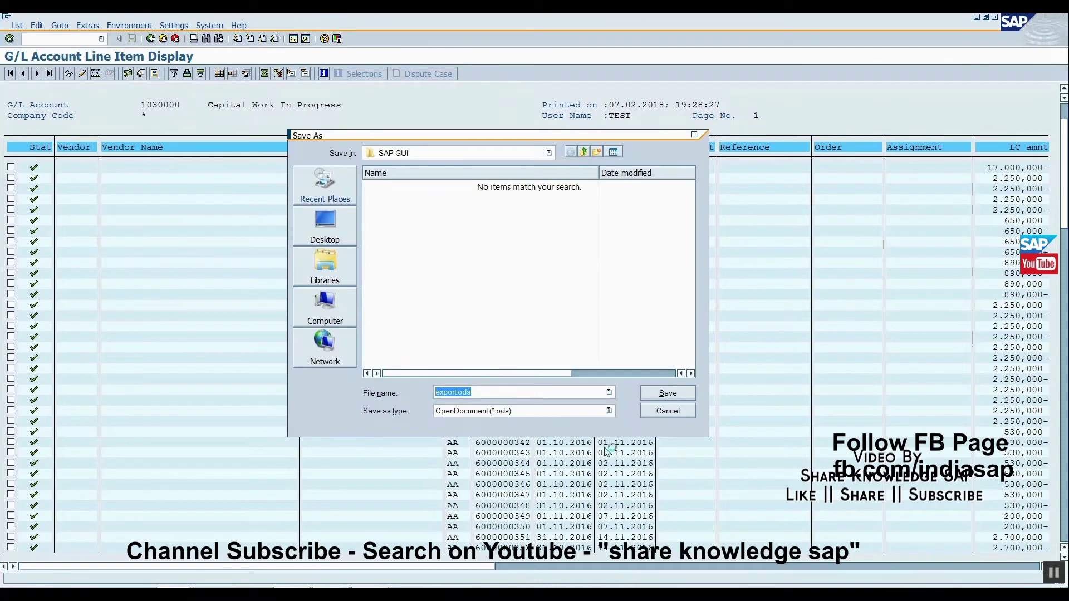
click(656, 412)
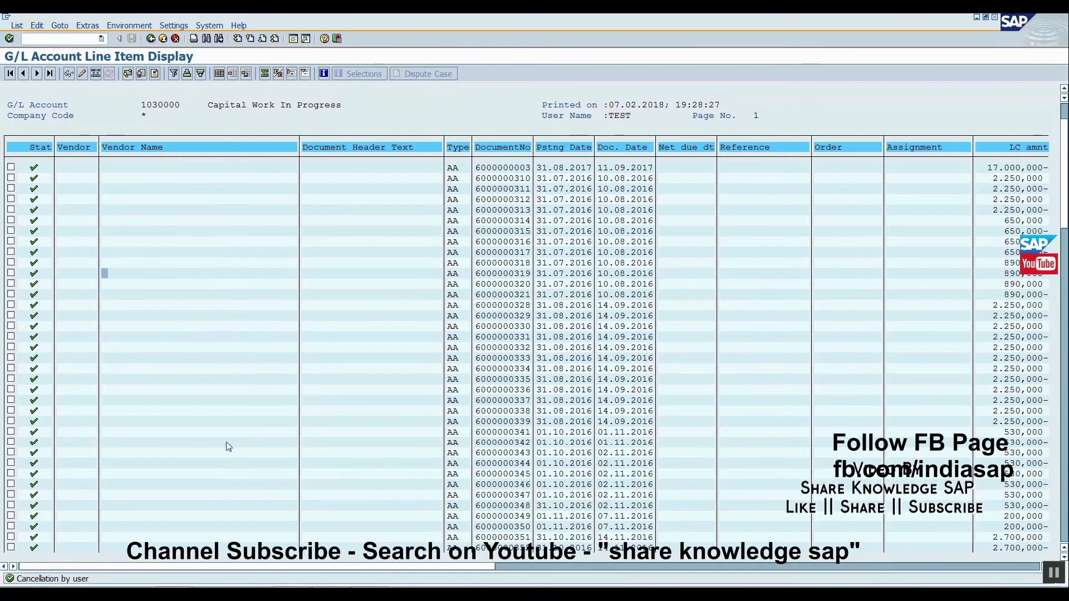
click(488, 338)
Enter &reset_excel in the command field to delete the saved spreadsheet export format
click(367, 316)
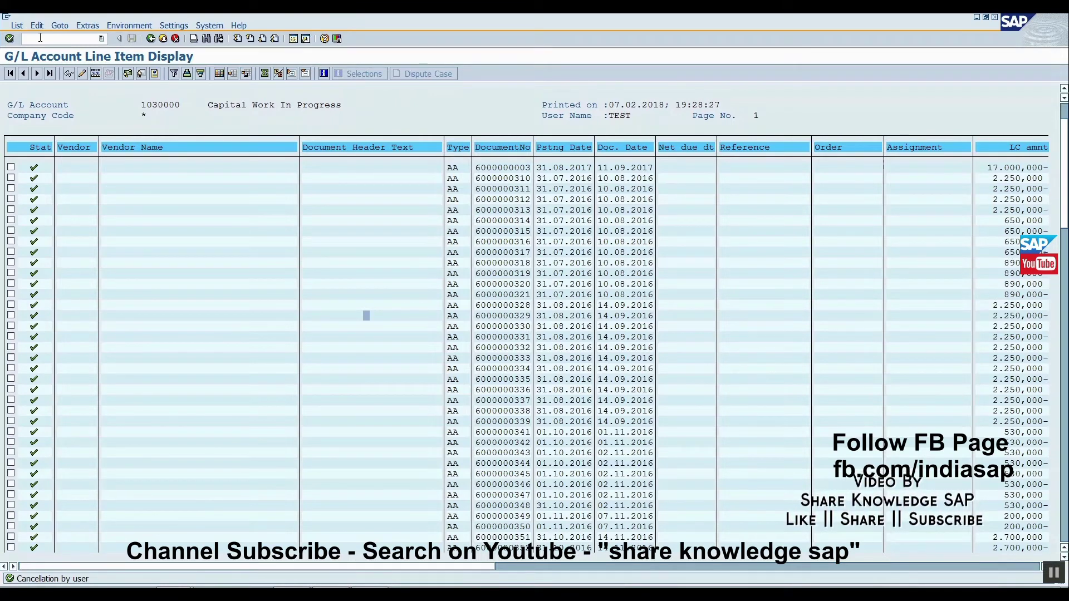
click(40, 38)
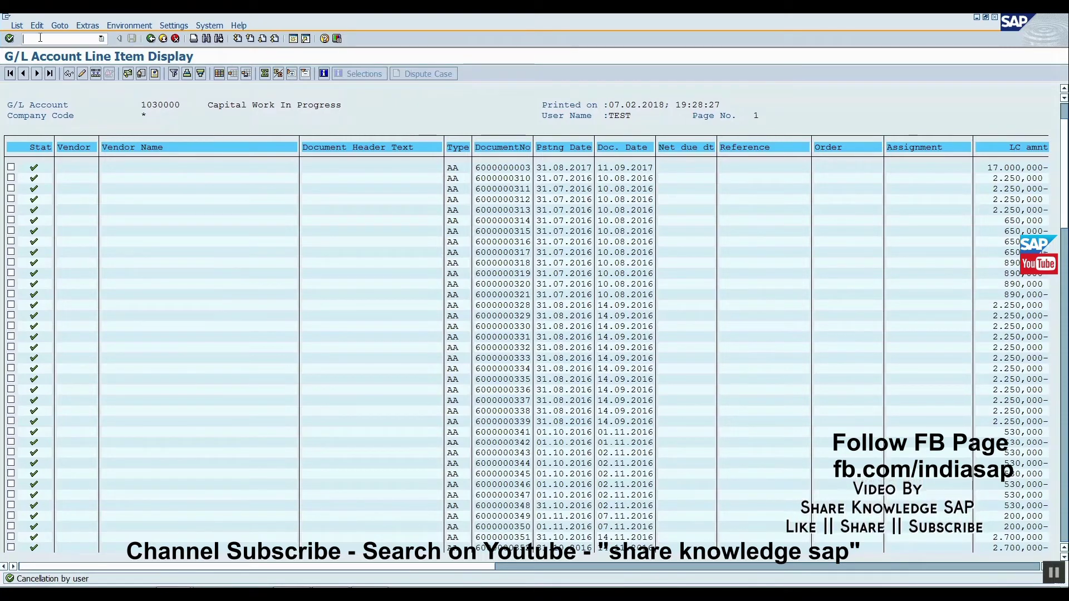
text(&)
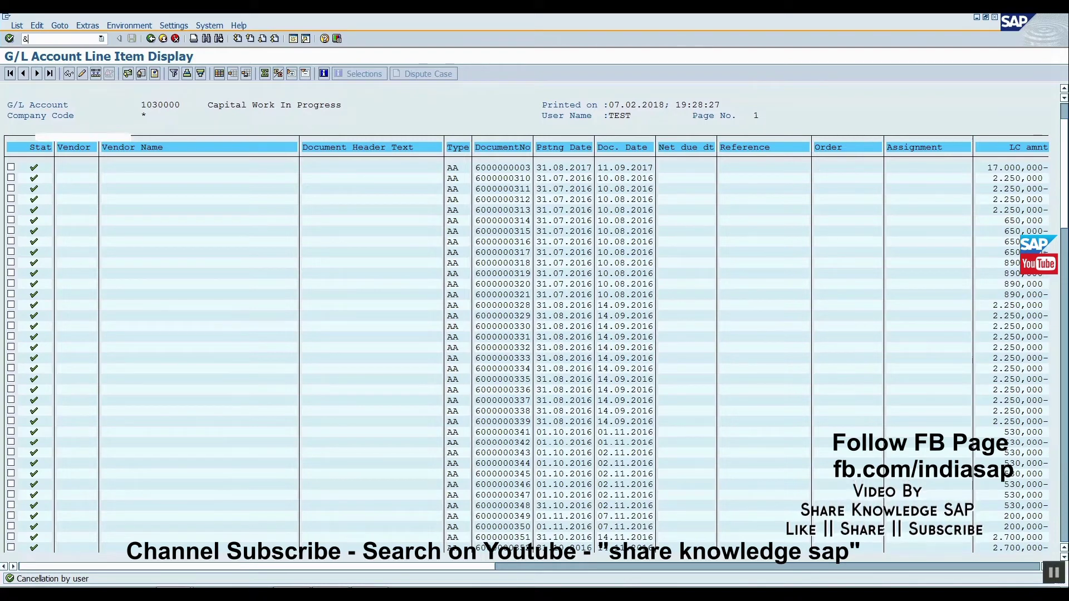
text(reset_)
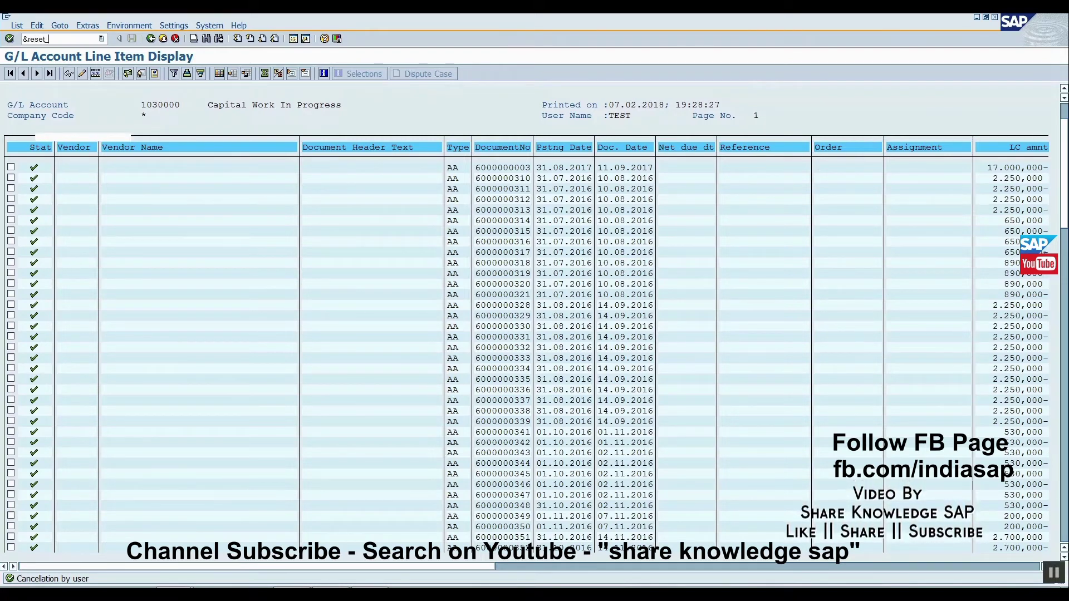
text(excel)
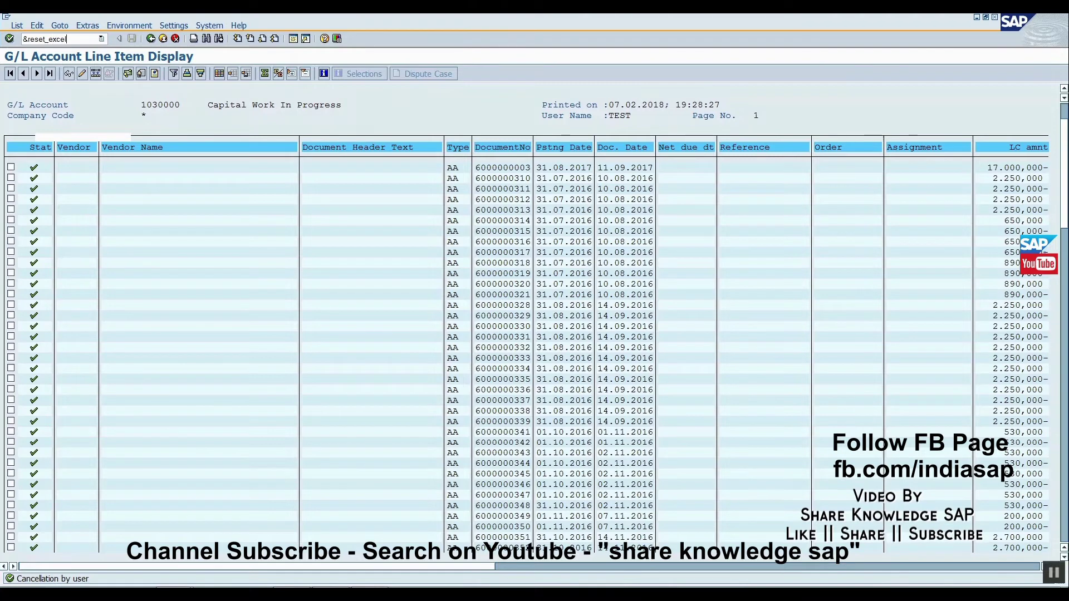
key(Return)
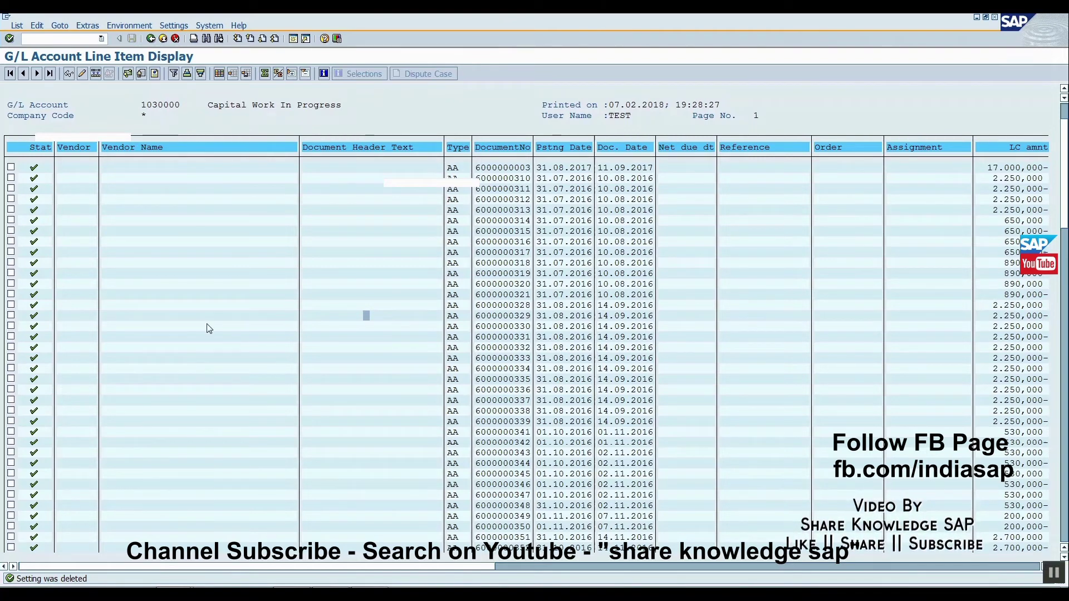
Export the line items as Excel (in MHTML Format), cancel the save, and go back to Easy Access
click(16, 25)
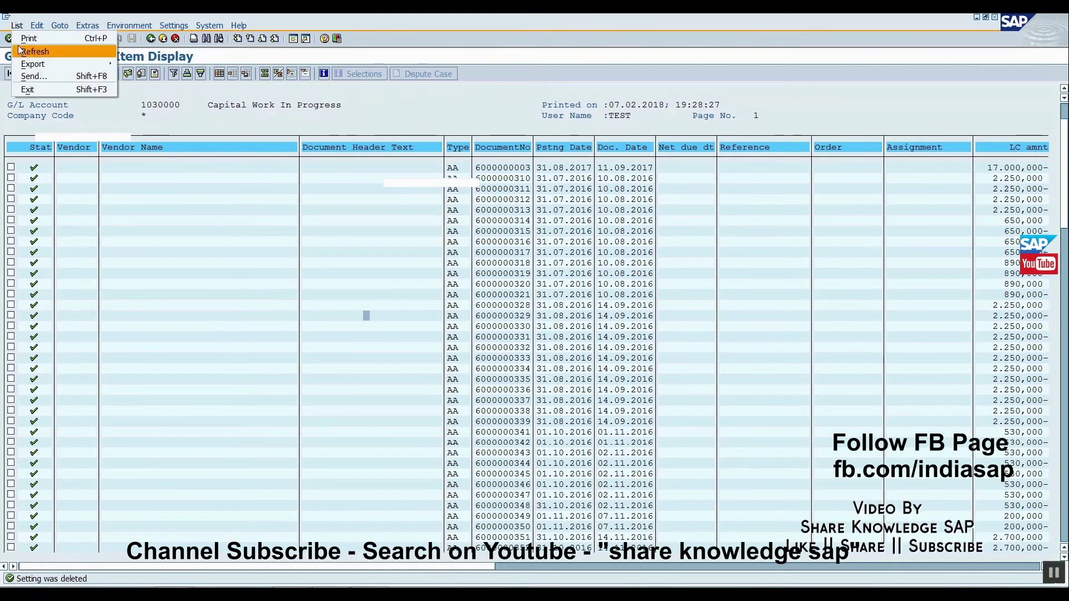
mouse_move(49, 69)
click(151, 76)
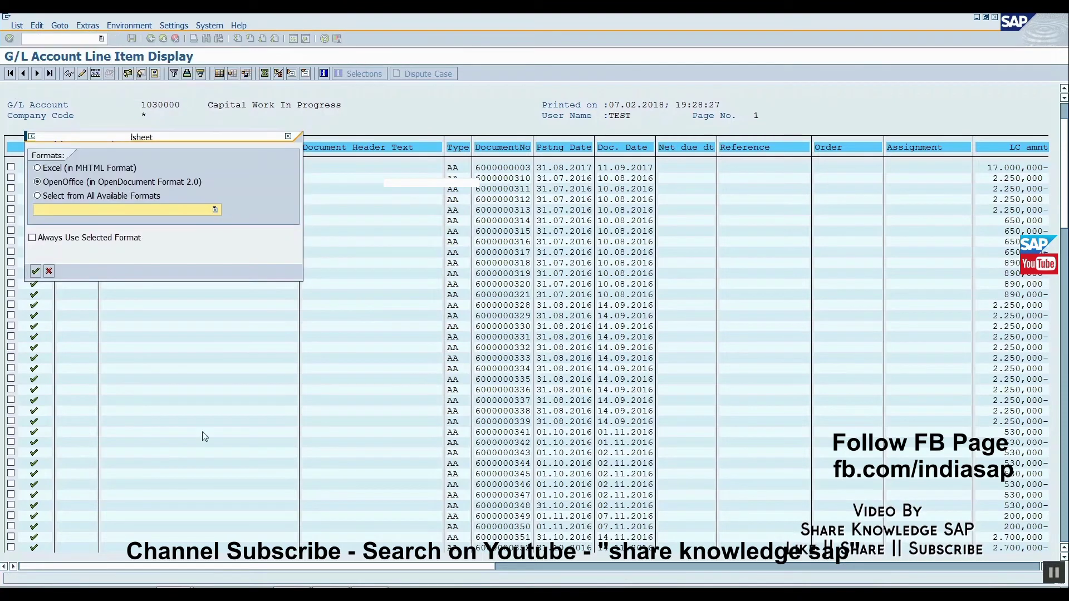
drag(82, 138, 429, 183)
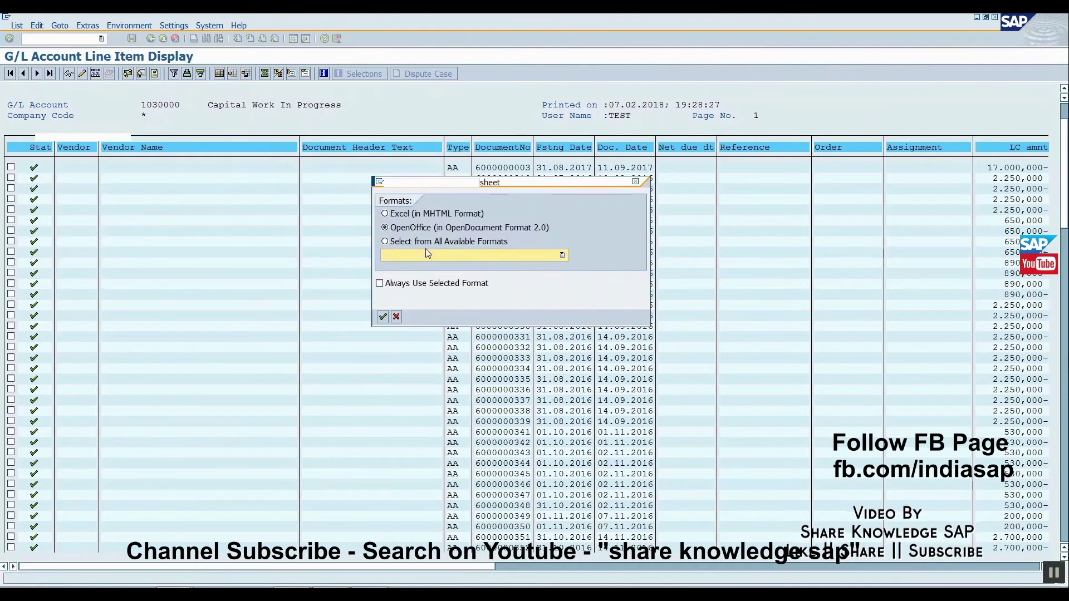
click(384, 214)
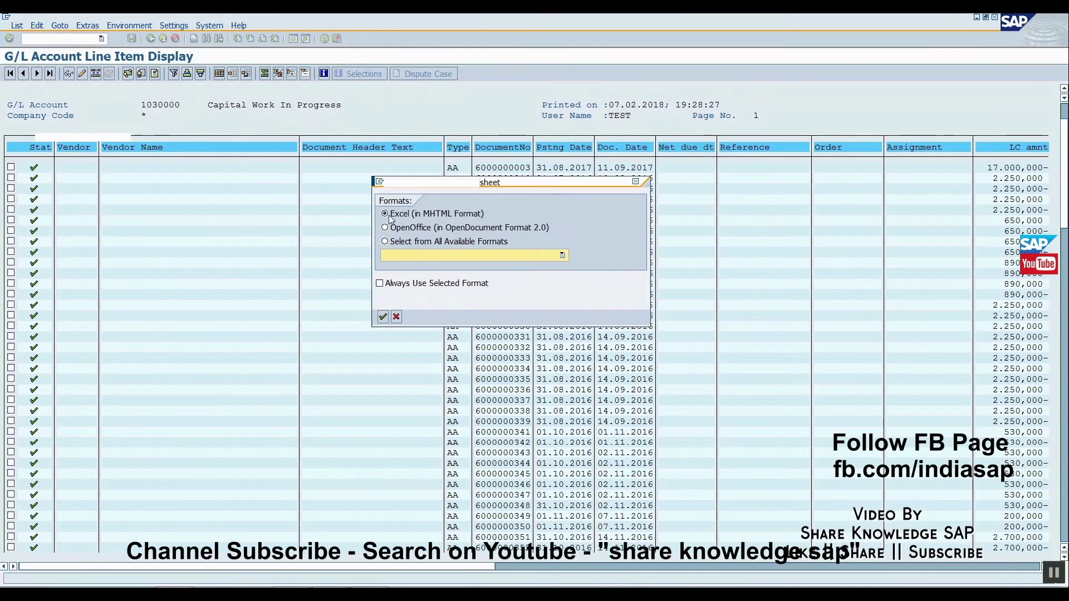
click(383, 317)
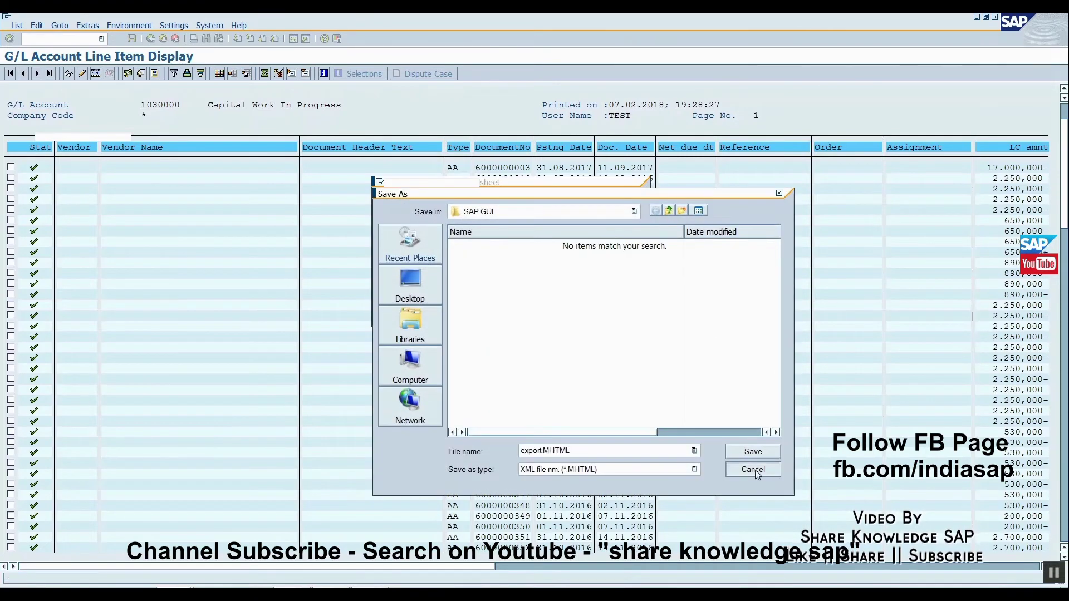
click(755, 470)
click(255, 322)
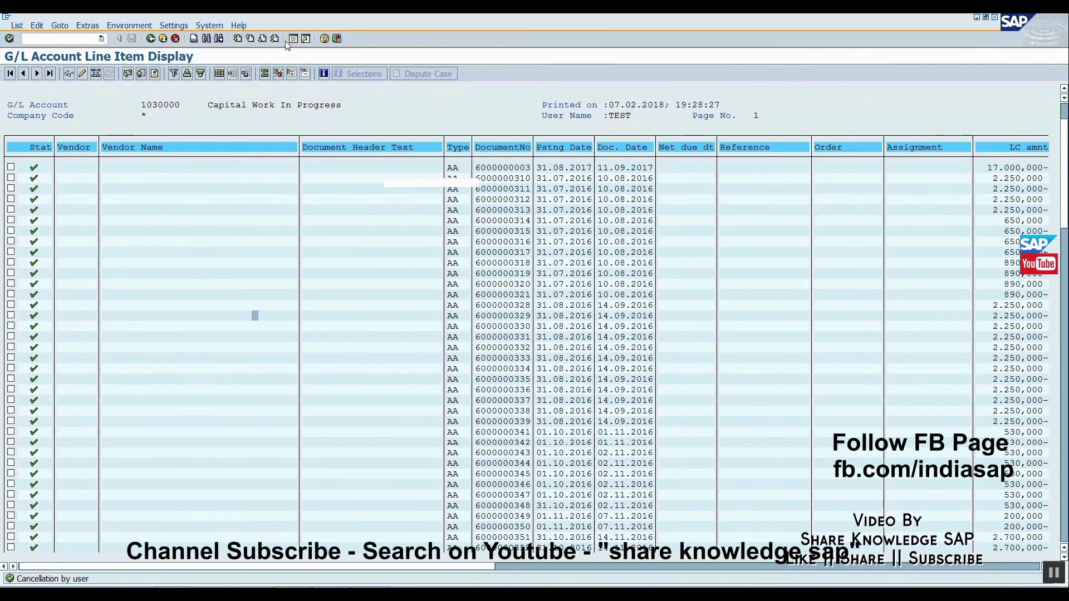
key(shift+F3)
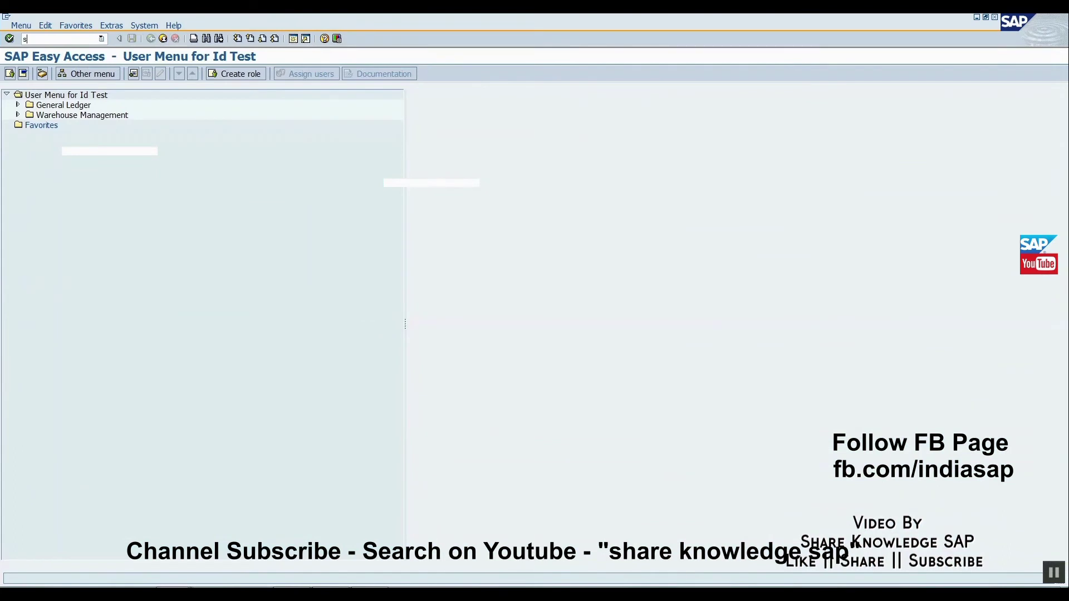
In SE16, count SALV_CSQ_PARAMS entries for the user (0), then return to the line-item list
text(se16)
key(Return)
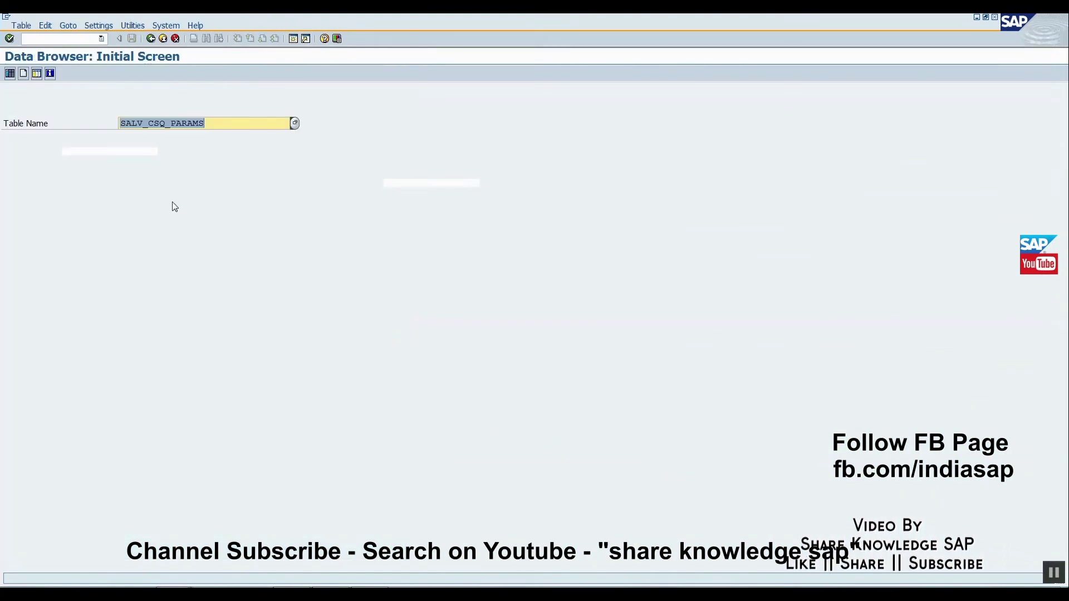
key(Return)
text(t)
click(198, 124)
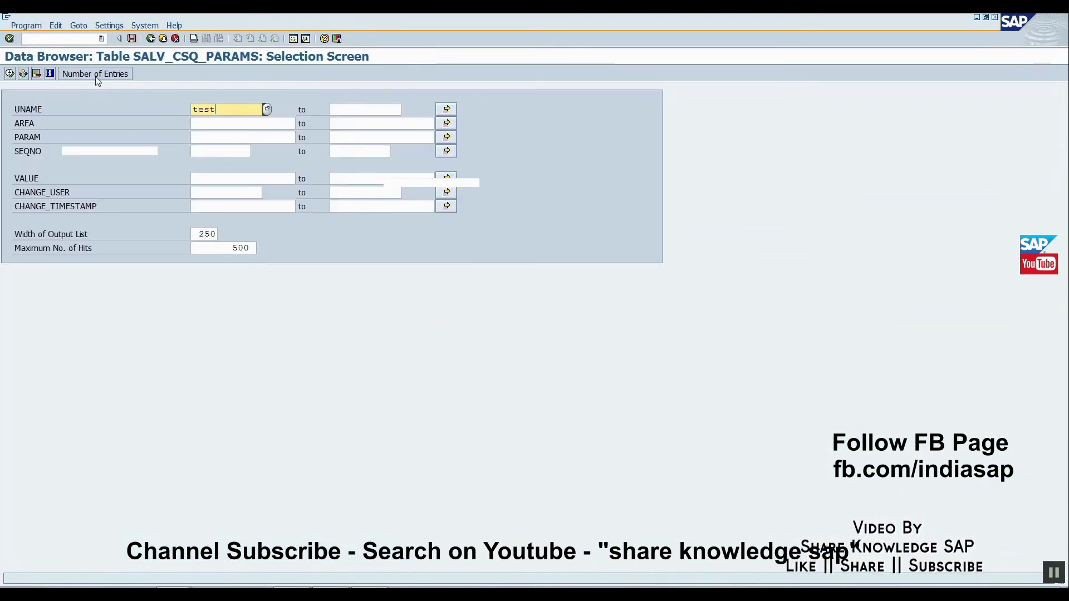
click(88, 78)
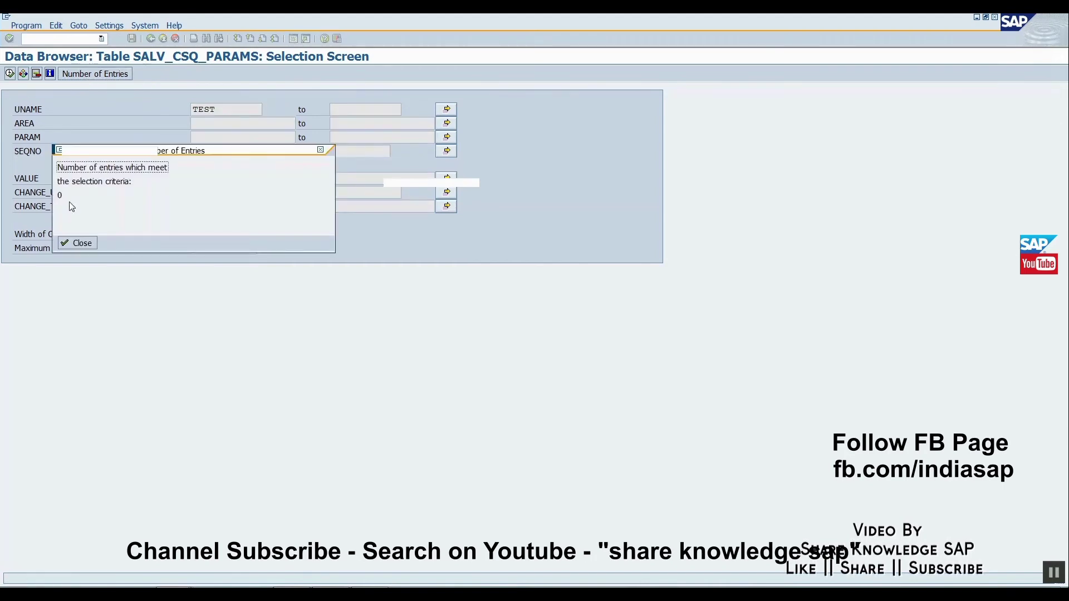
click(81, 245)
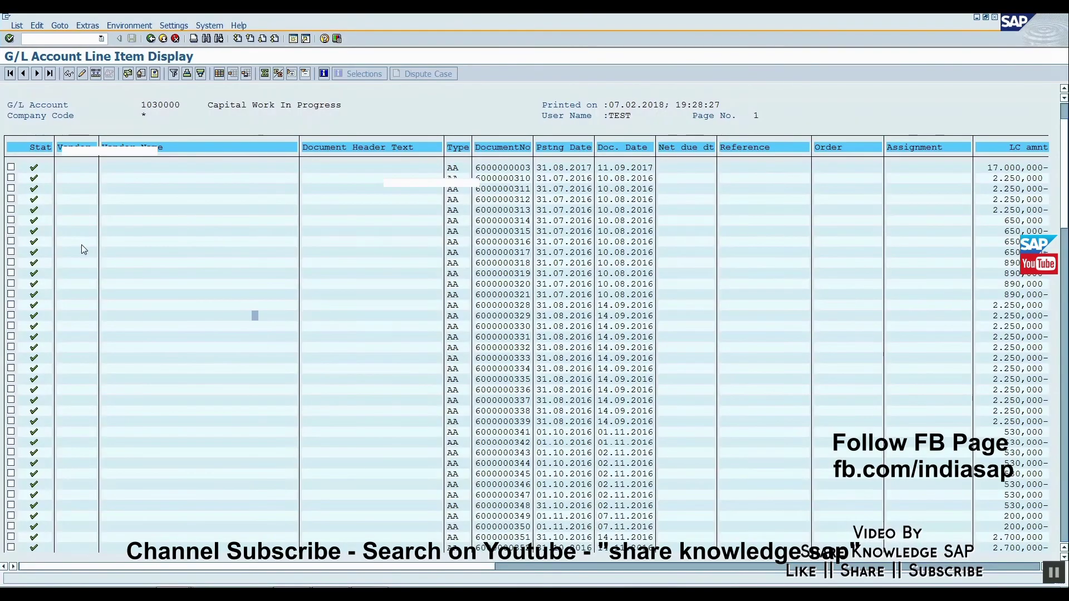
click(16, 25)
Export the list to a spreadsheet with OpenOffice as the always-used format, cancelling the file save
mouse_move(118, 64)
click(151, 77)
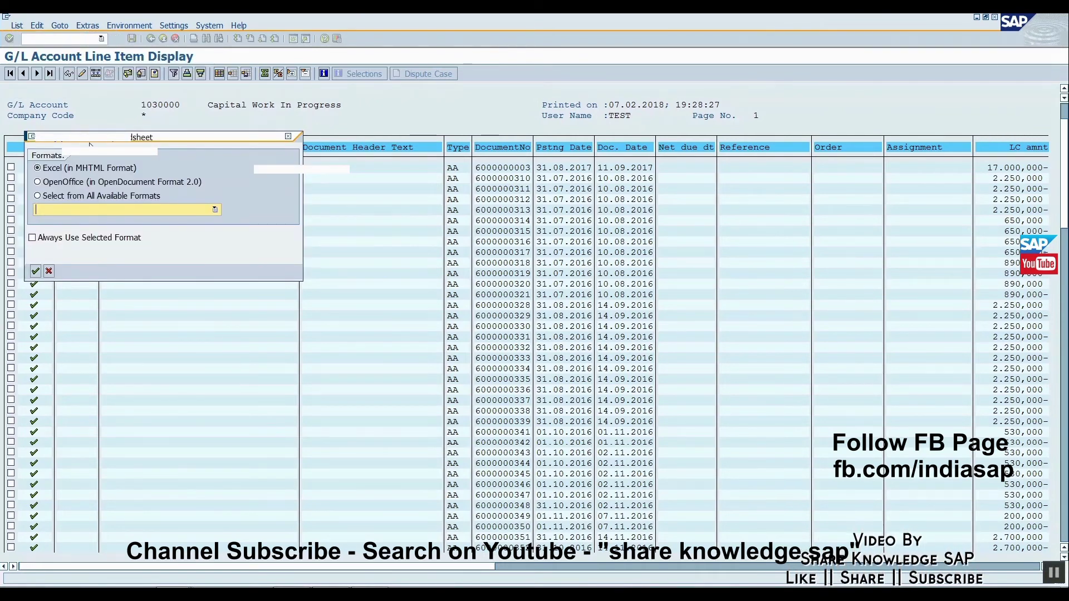
drag(130, 140, 346, 173)
click(255, 216)
click(248, 271)
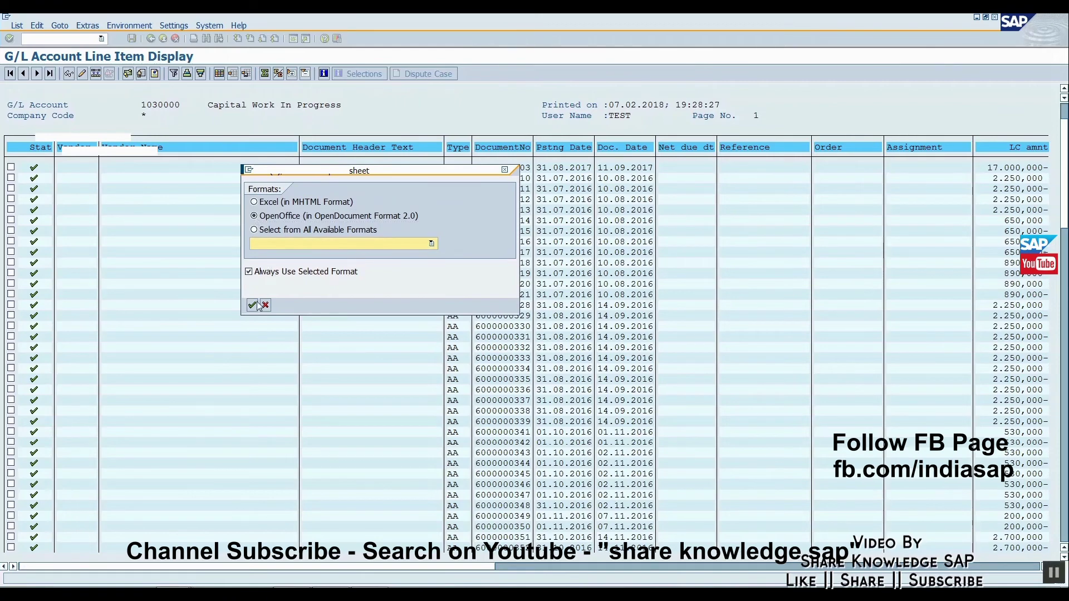
click(257, 308)
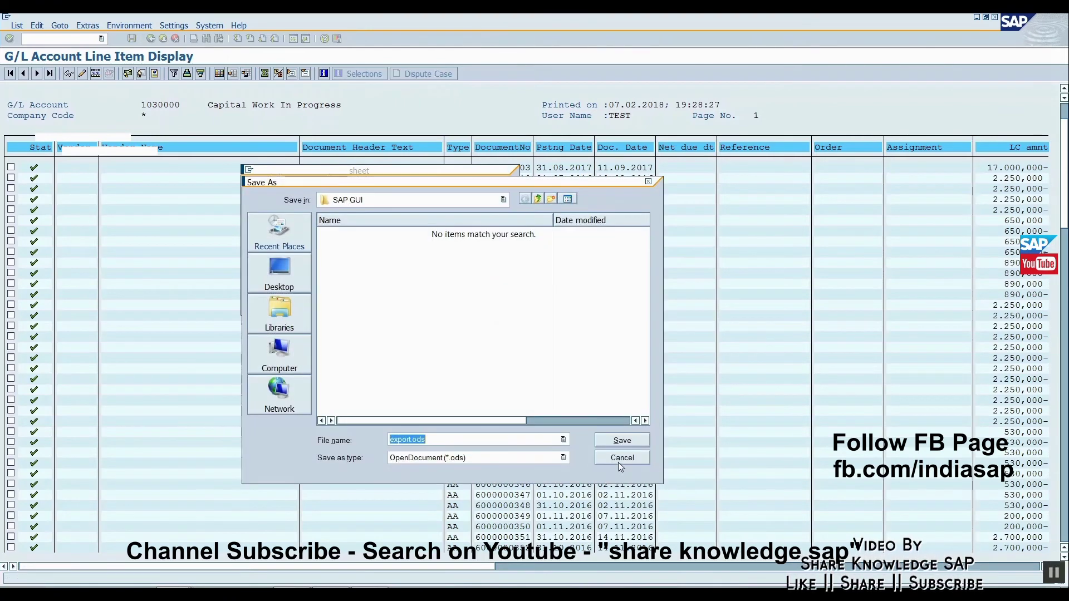
click(622, 456)
Confirm in the Data Browser that SALV_CSQ_PARAMS counts 1 entry for the user
key(alt+Tab)
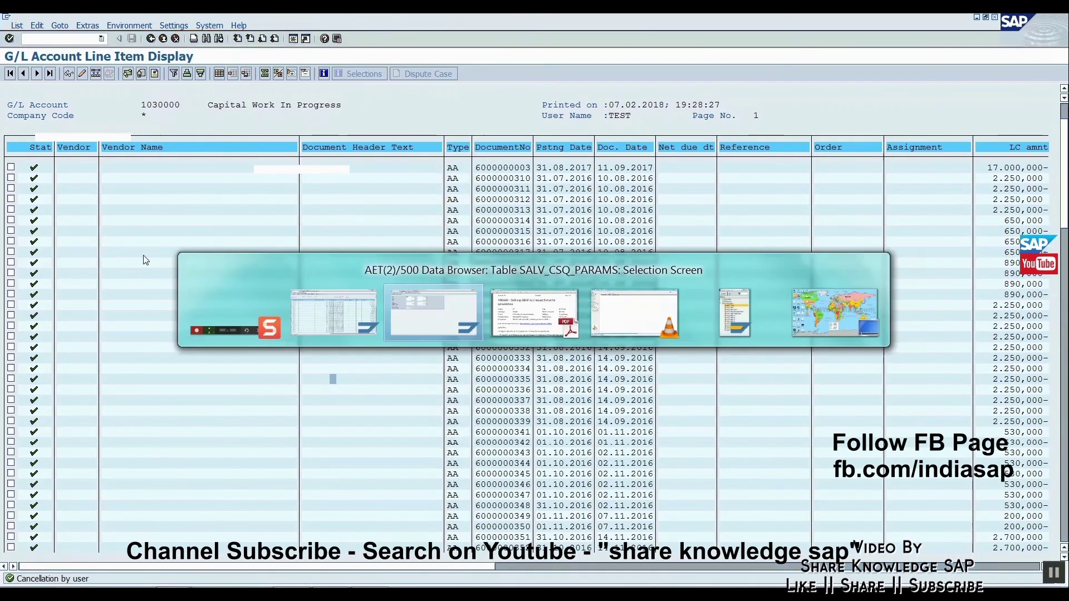
click(109, 77)
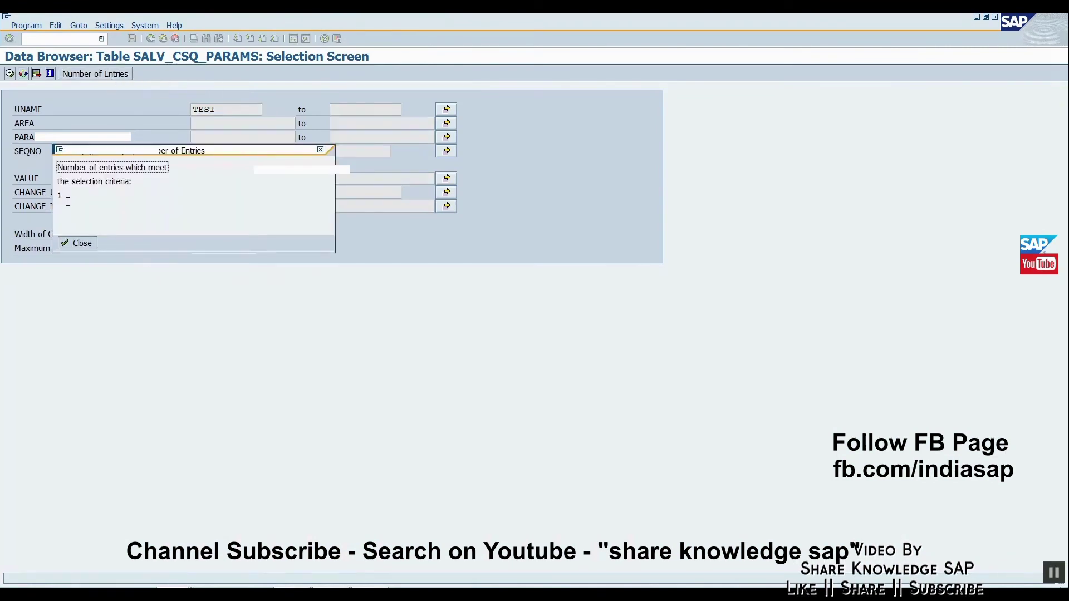
click(92, 244)
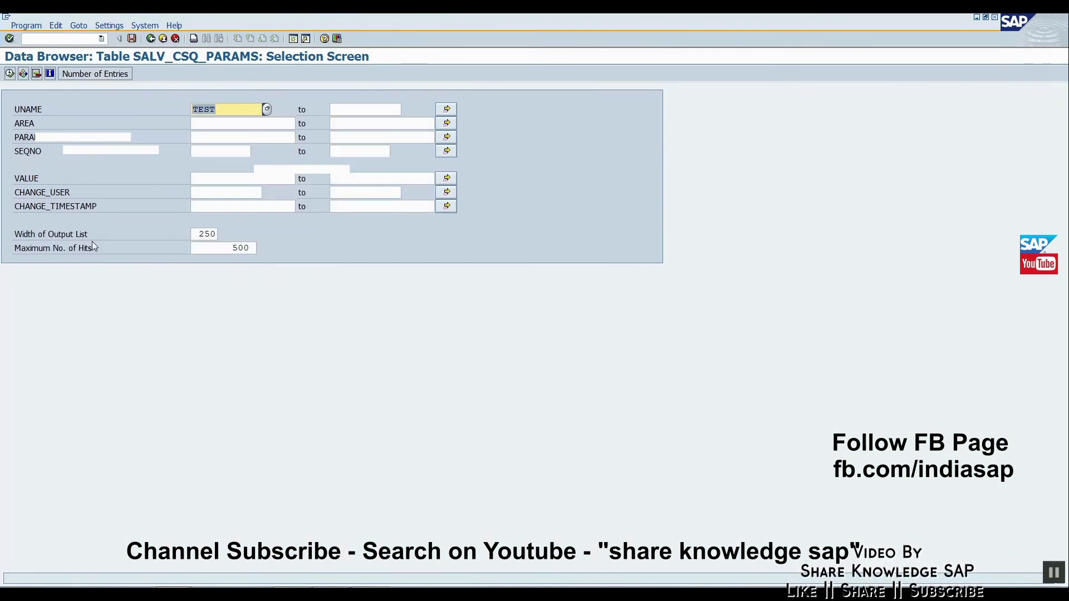
key(alt+Tab)
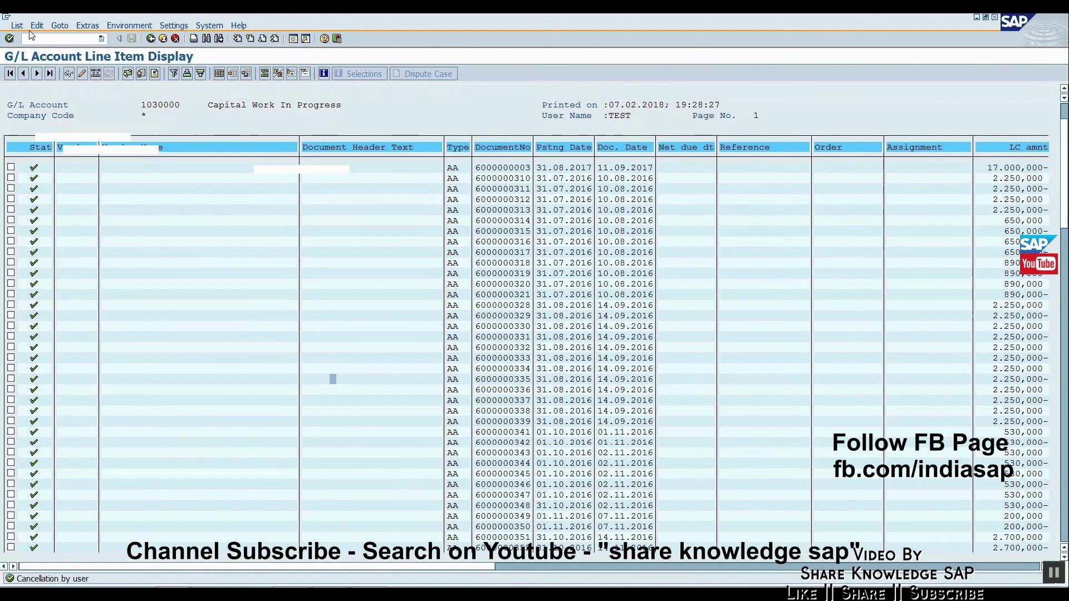
Run the &reset_excel command to delete the saved export format
click(56, 37)
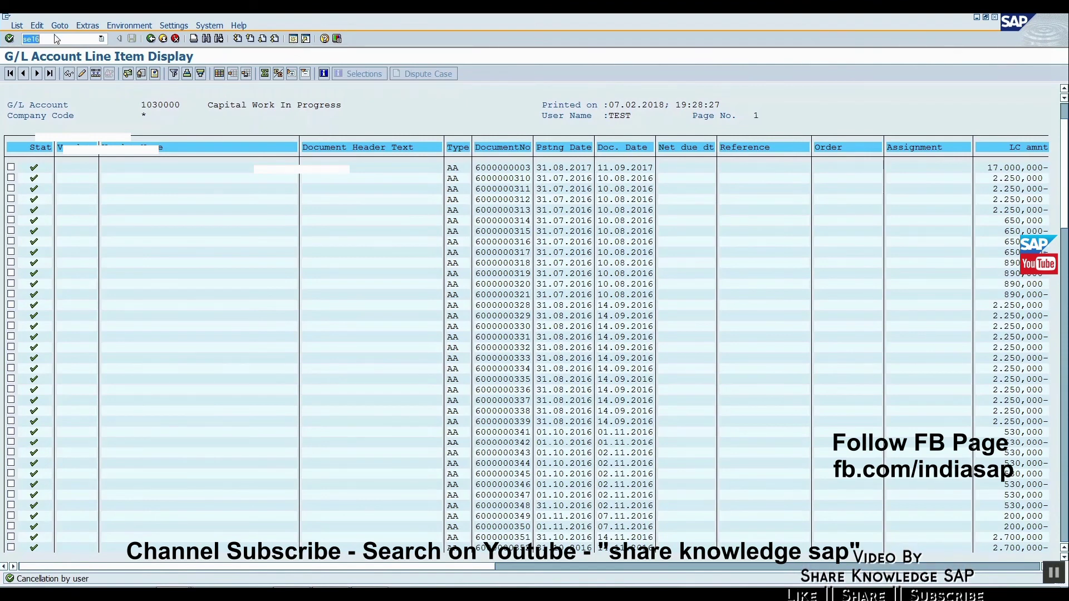
text(&reset_excel)
key(Return)
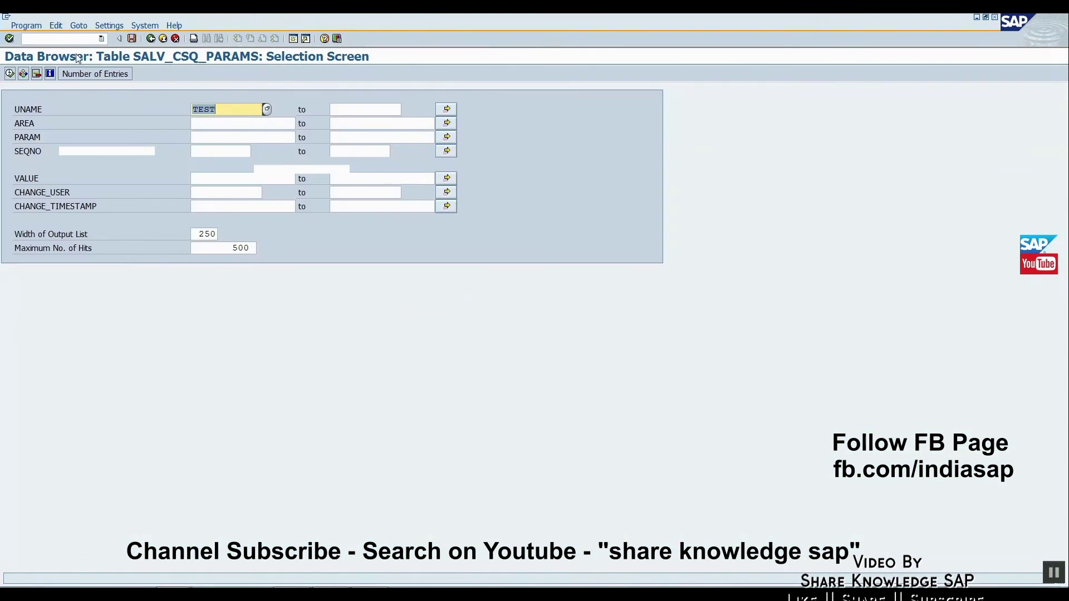
Verify SALV_CSQ_PARAMS now counts 0 entries for the user and leave the selection screen
click(84, 74)
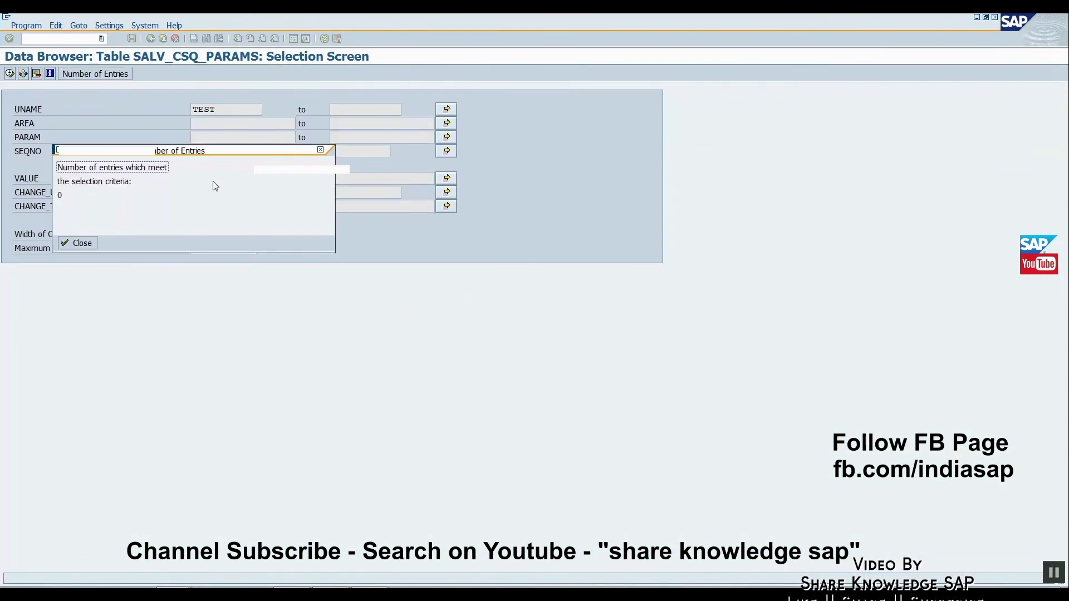
click(91, 243)
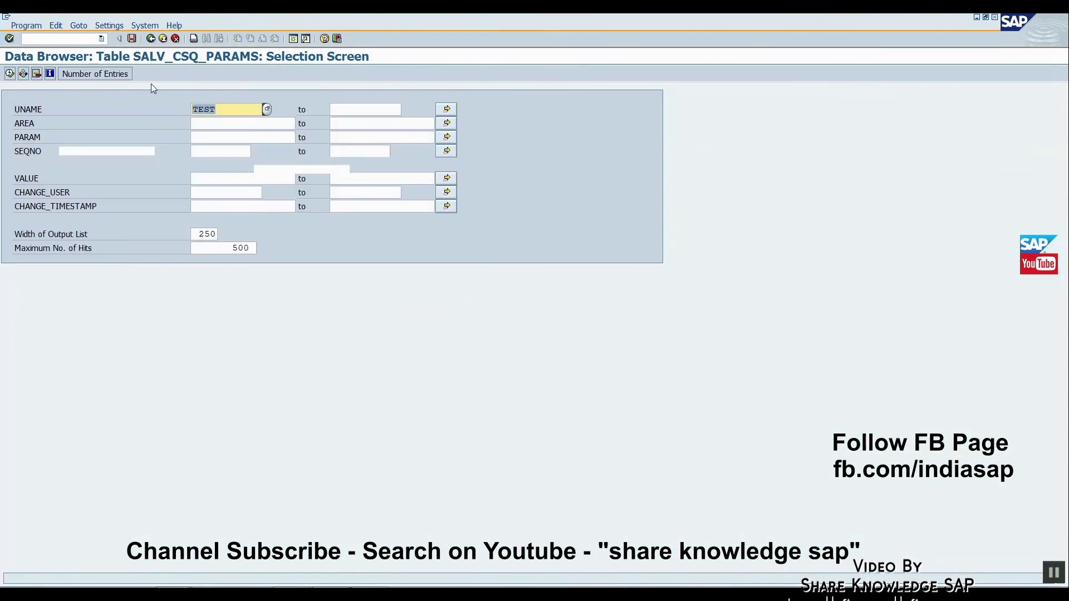
click(164, 42)
Exit the Data Browser back to the Easy Access menu
click(164, 40)
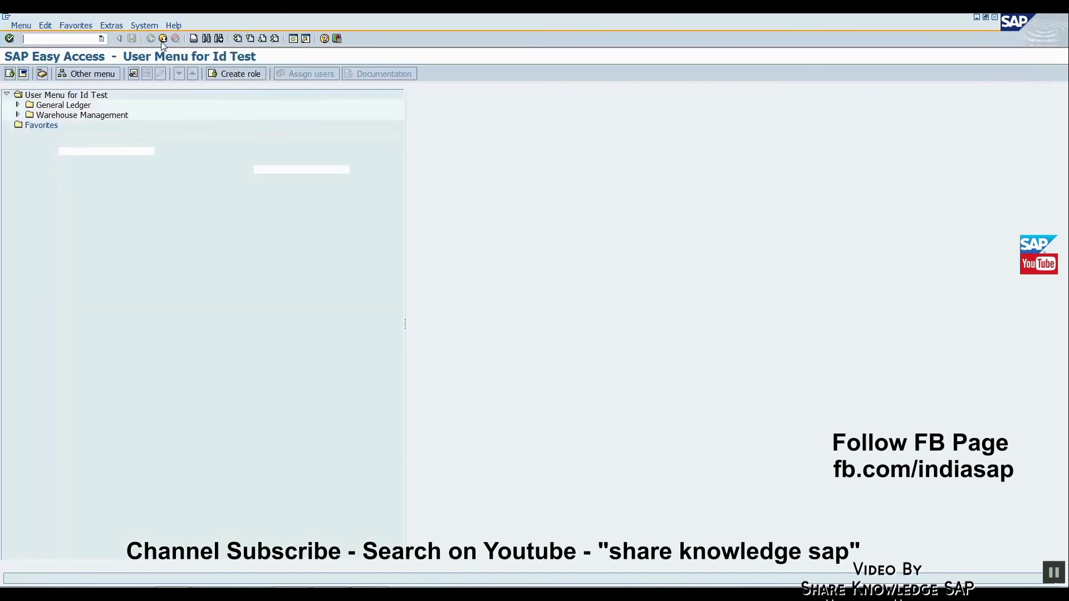